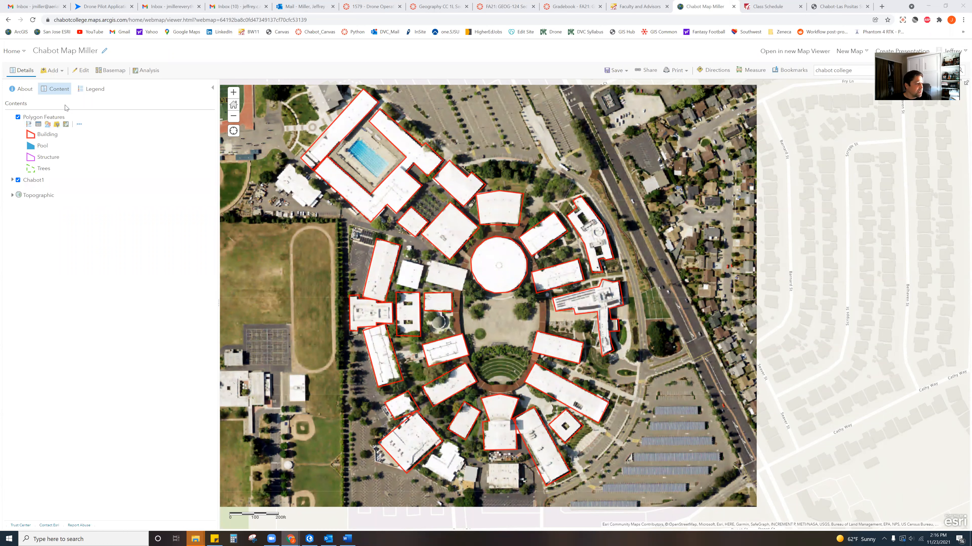
- Trace a Pool-type polygon around the swimming pool's corners and focus its Notes field
left_click(82, 76)
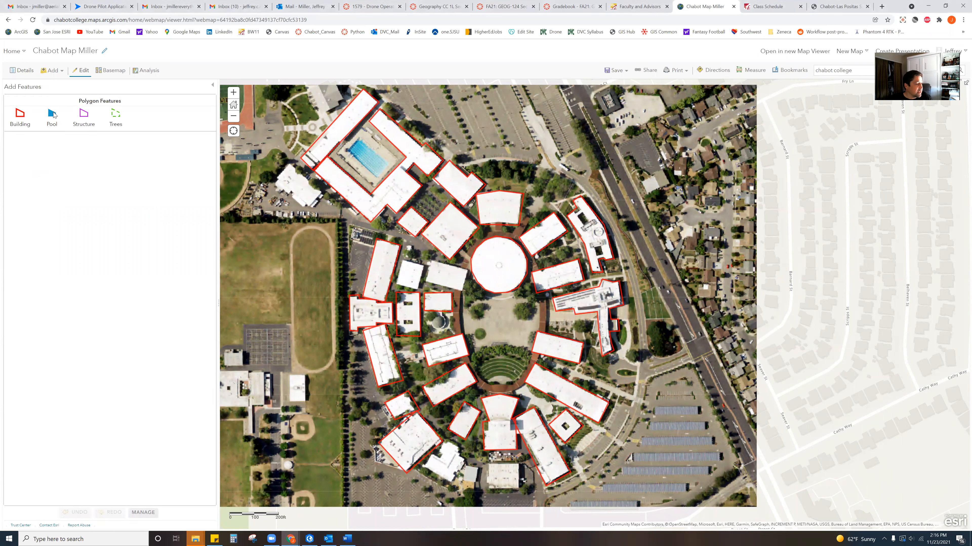
left_click(53, 114)
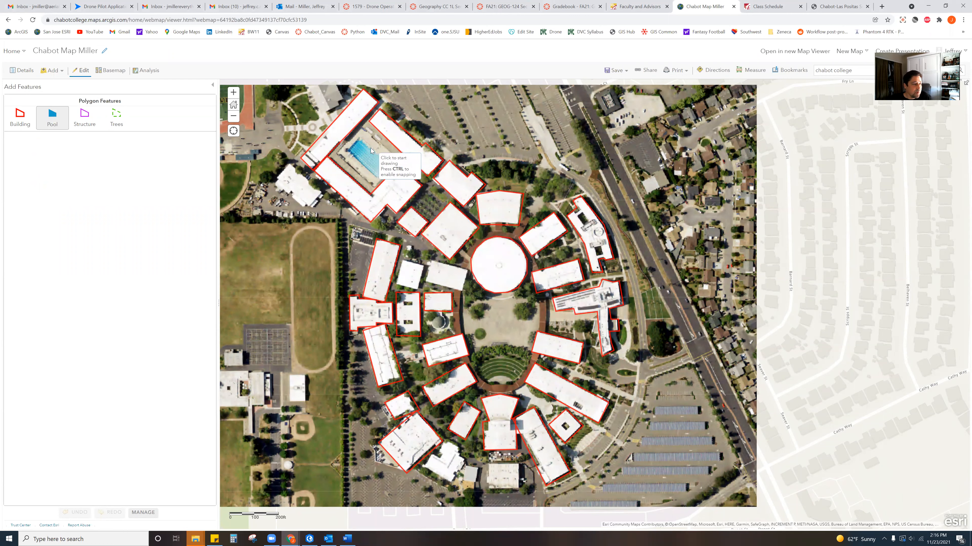
left_click(360, 137)
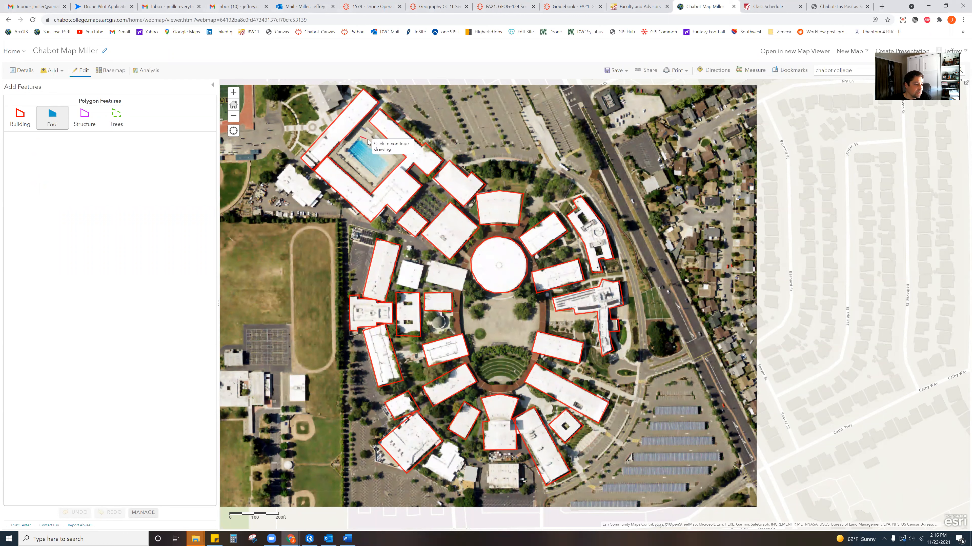
left_click(389, 162)
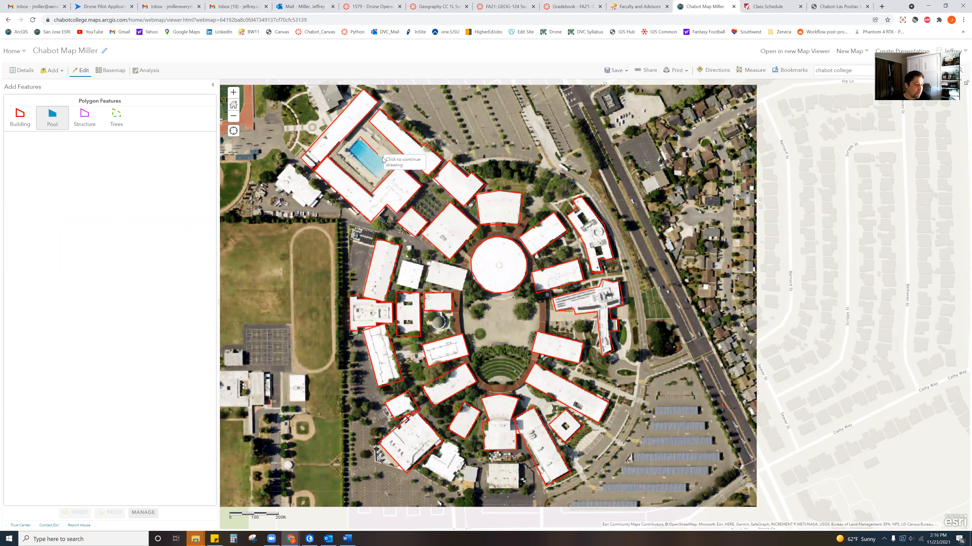
left_click(390, 163)
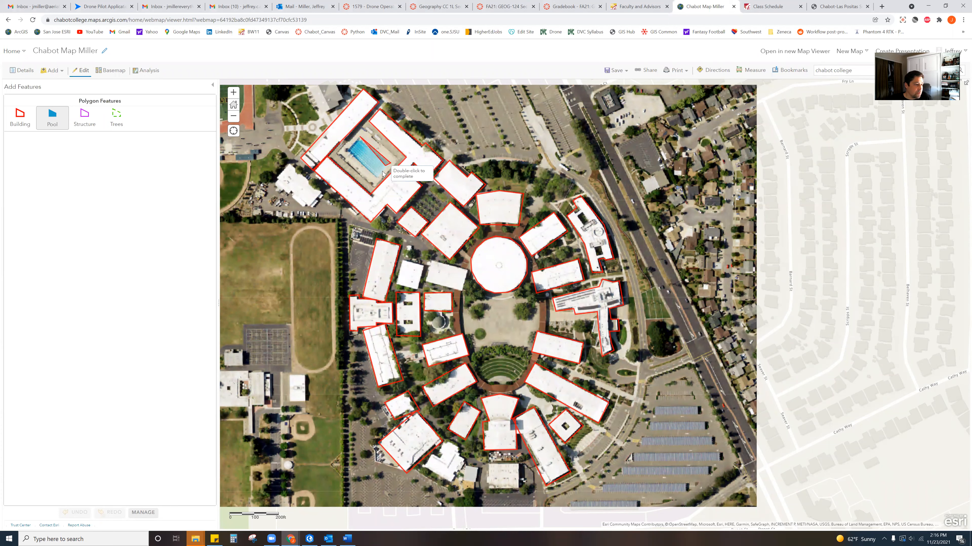
left_click(378, 178)
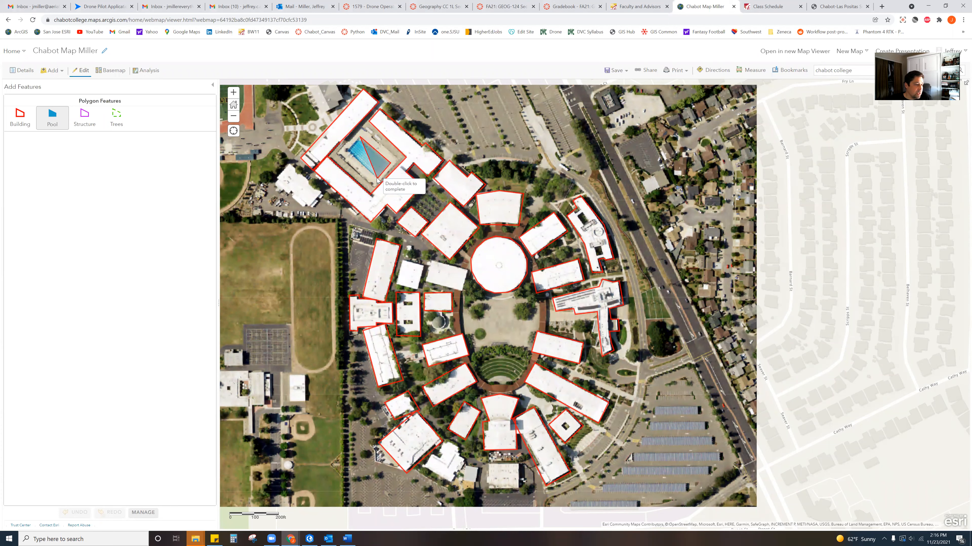
double_click(347, 150)
left_click(344, 158)
- Note the pool polygon as 'Pool', close and deselect it, then pick the Pool template again
type("Po")
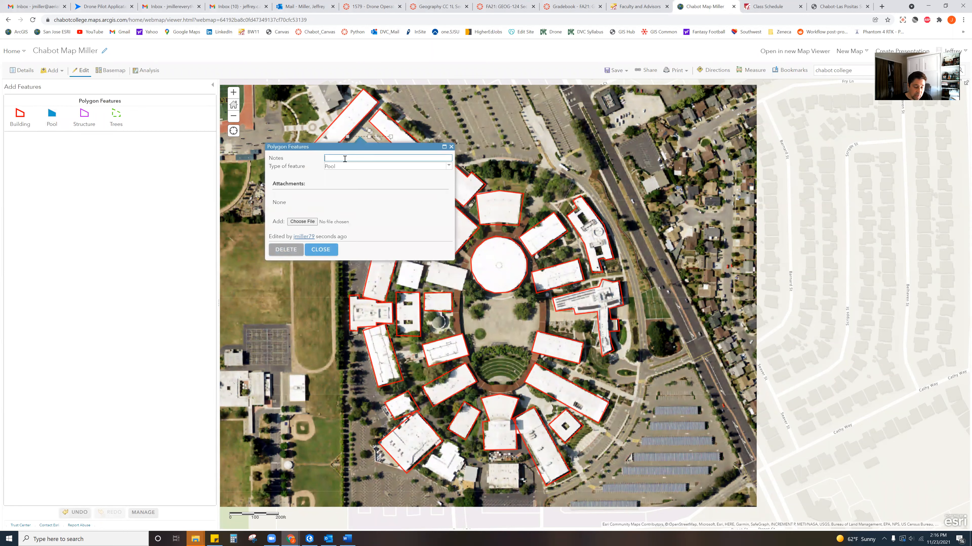
type("ol")
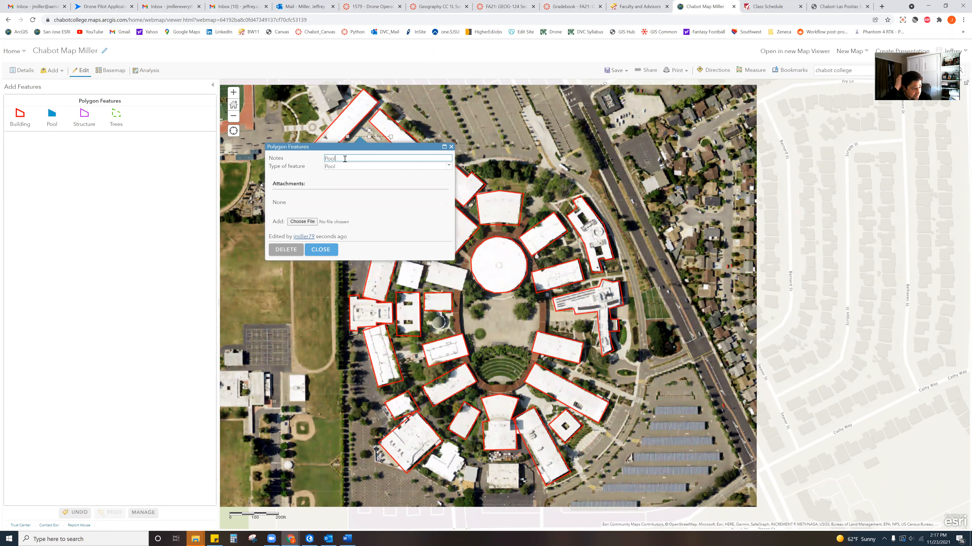
left_click(321, 249)
left_click(423, 112)
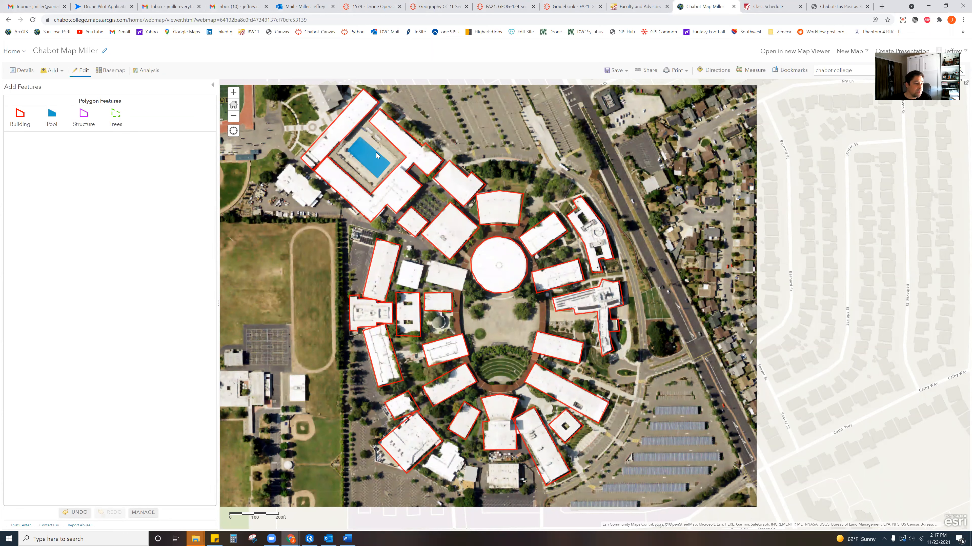
left_click(52, 115)
left_click(476, 104)
left_click(576, 96)
left_click(584, 170)
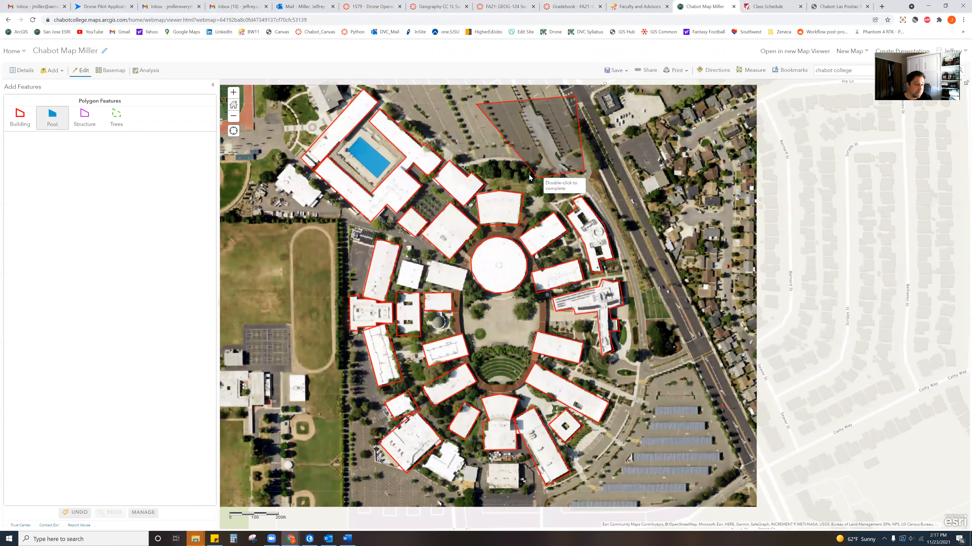
double_click(462, 171)
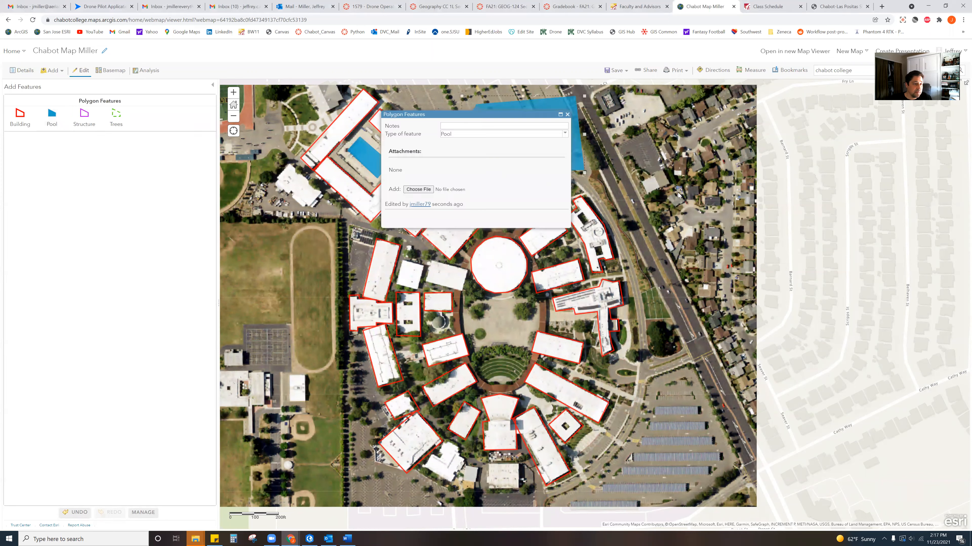
left_click(461, 126)
type("ddsdssds")
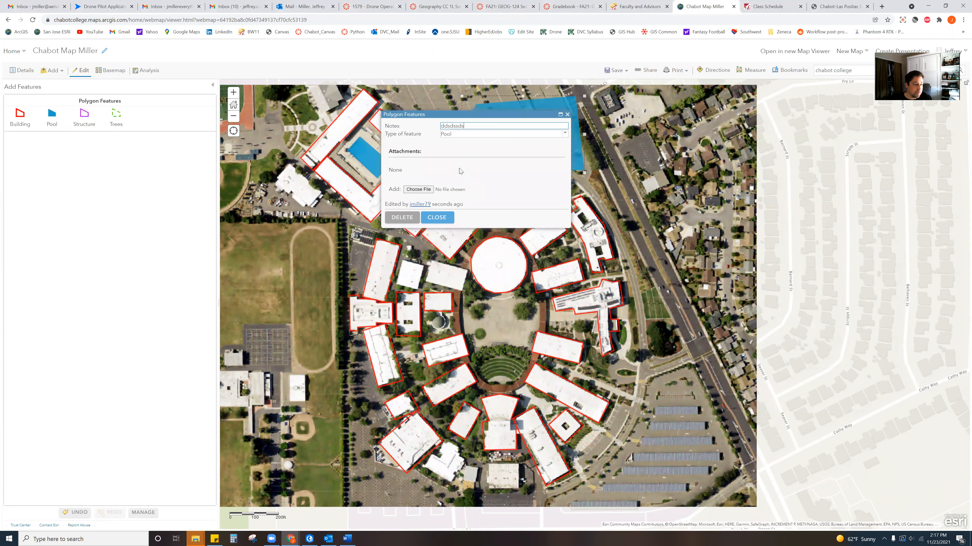
left_click(444, 219)
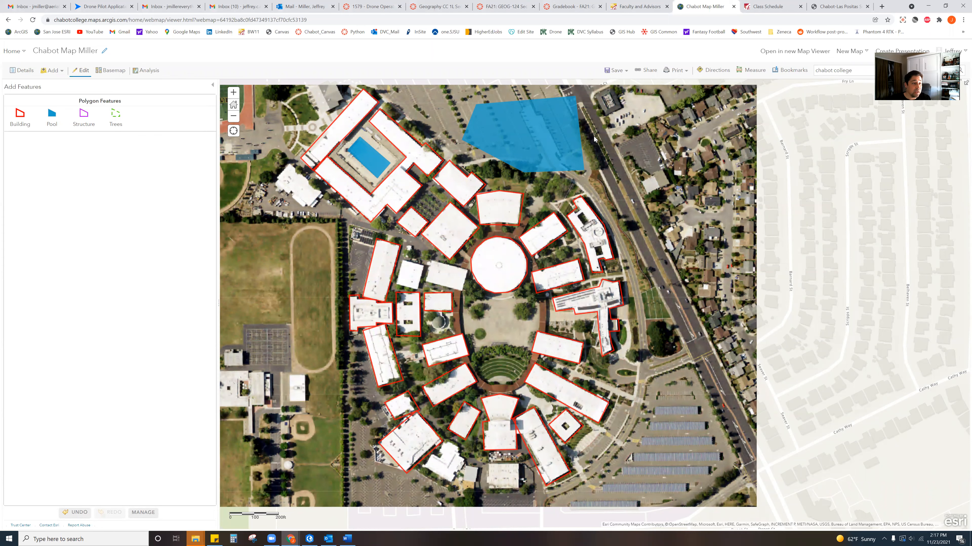
left_click(527, 135)
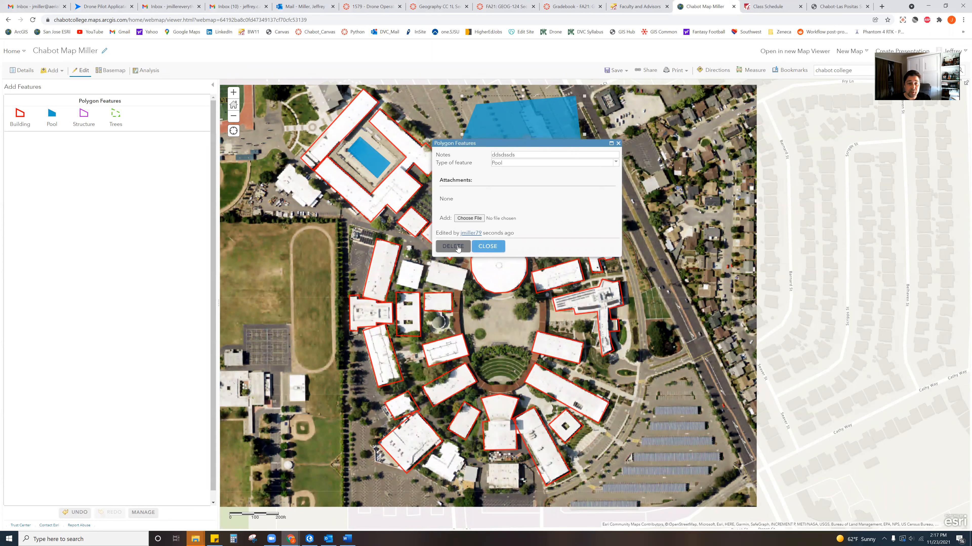
left_click(458, 249)
left_click(52, 115)
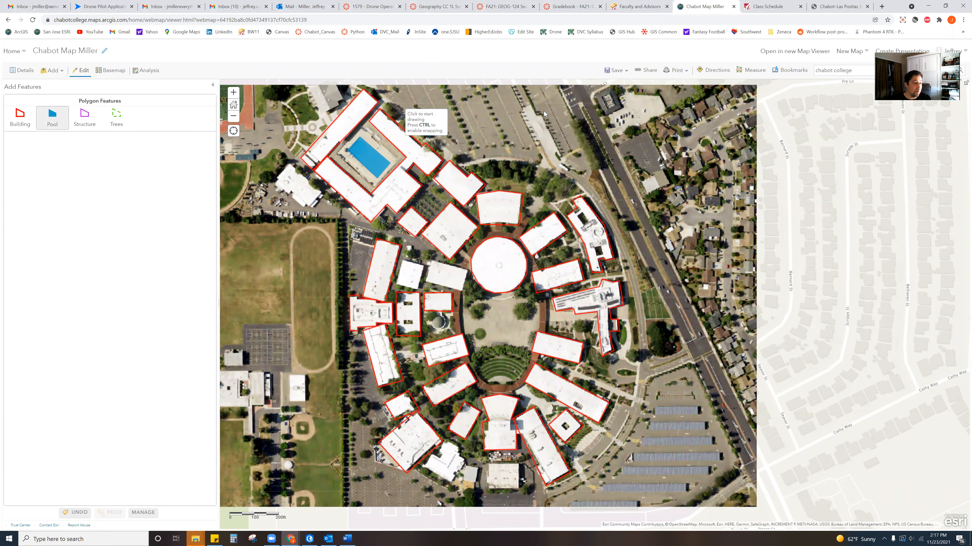
left_click(513, 110)
left_click(572, 100)
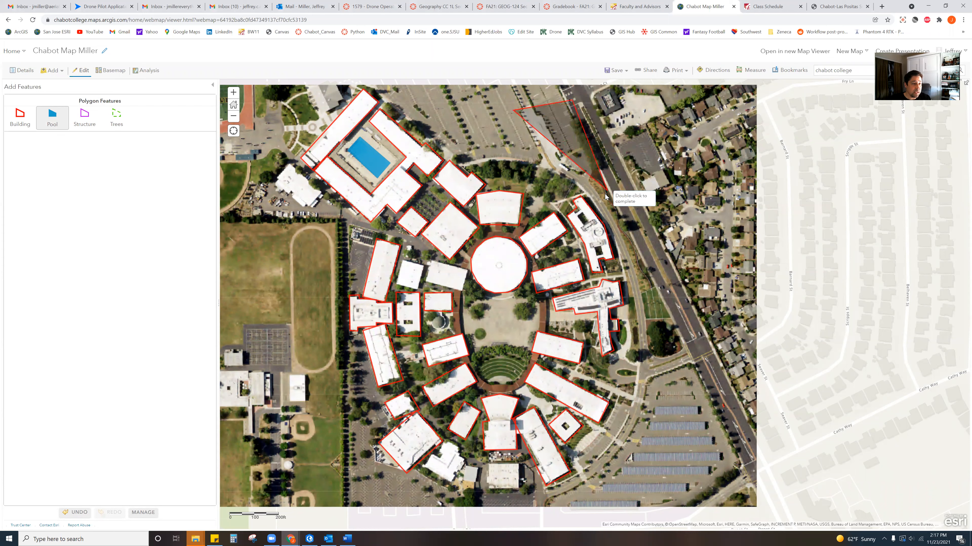
double_click(574, 171)
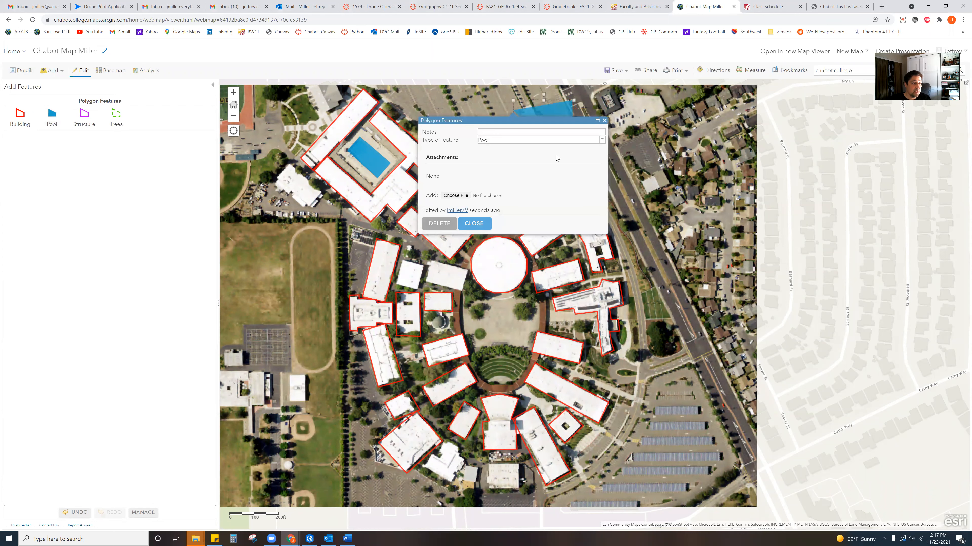
left_click(433, 226)
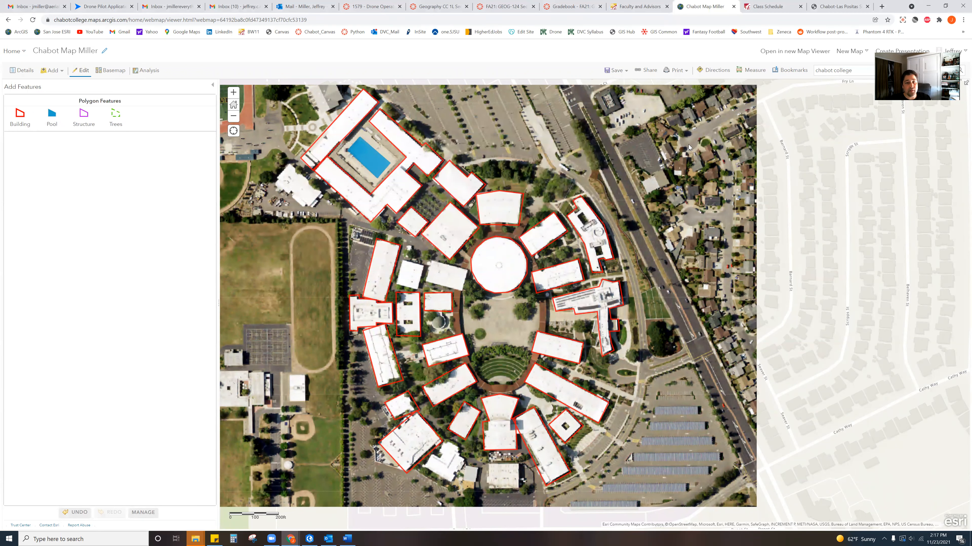
left_click(54, 123)
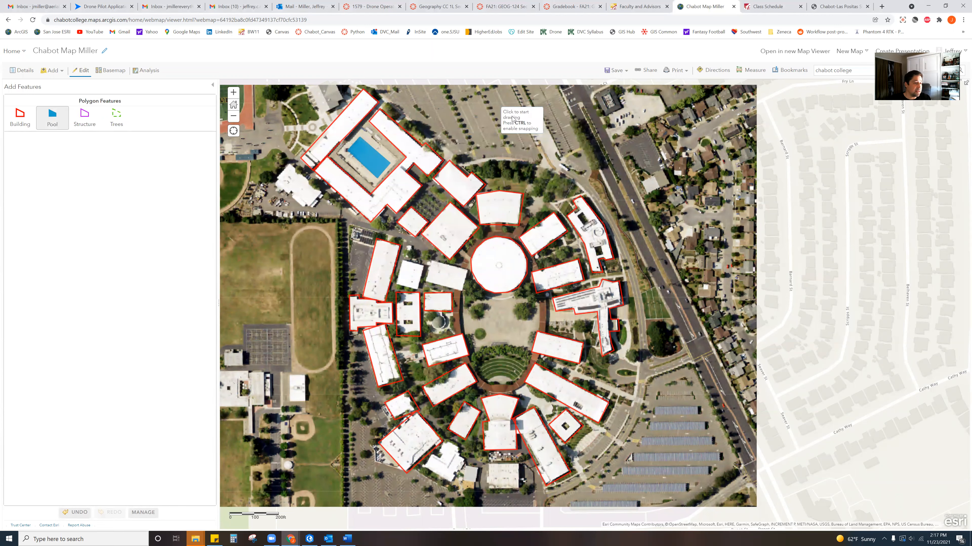
left_click(489, 126)
left_click(564, 108)
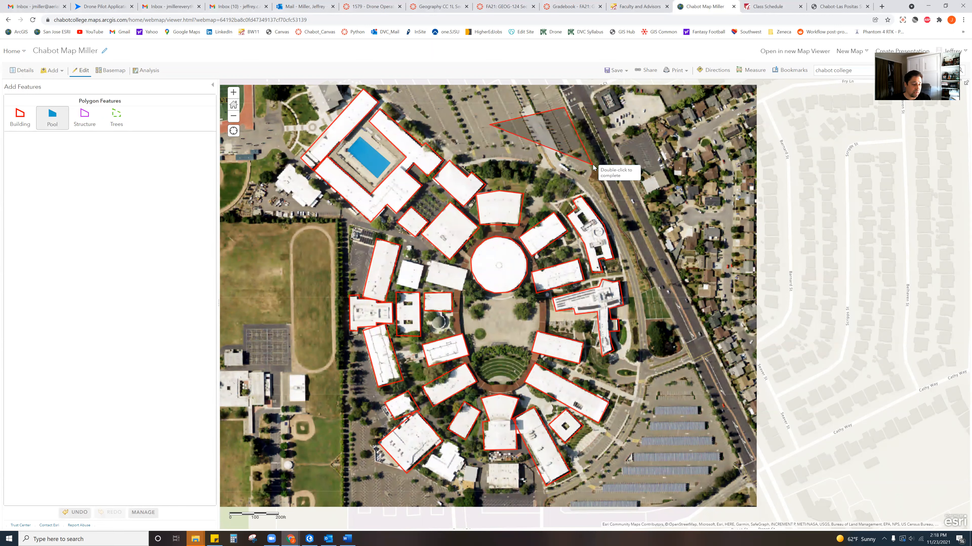
left_click(592, 169)
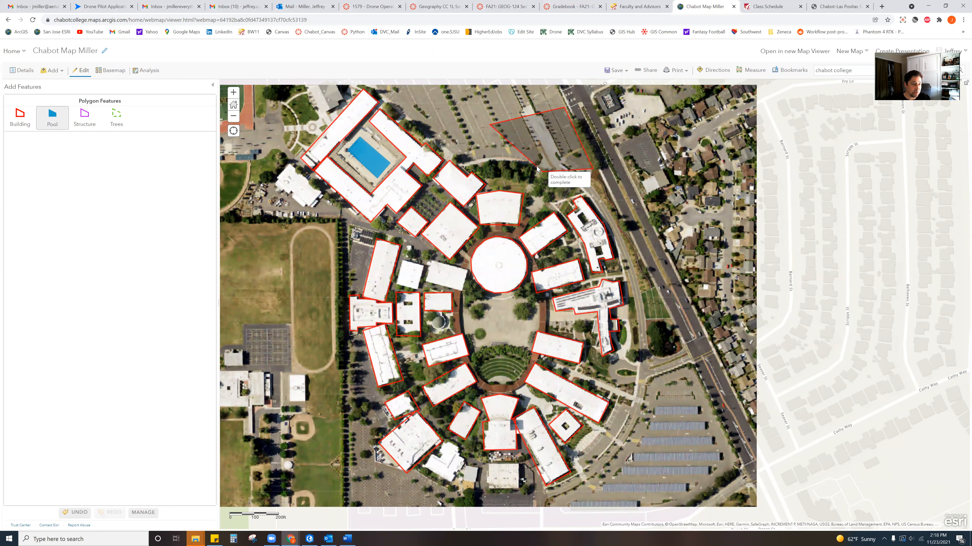
key("Escape")
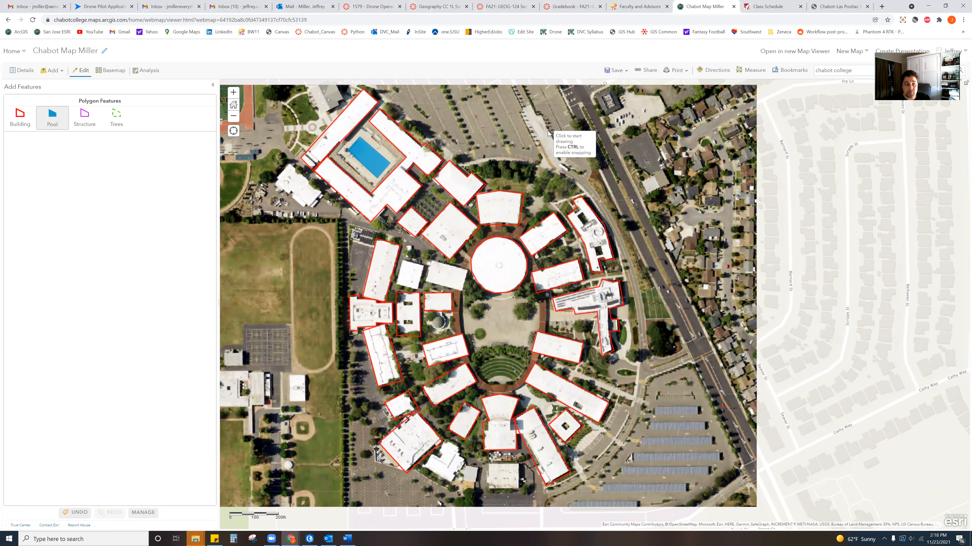
left_click(493, 125)
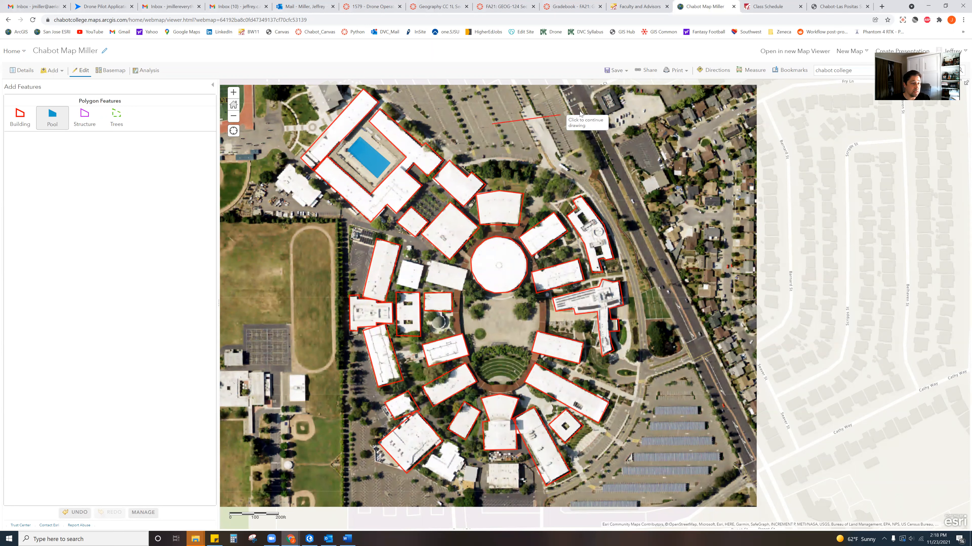
left_click(578, 111)
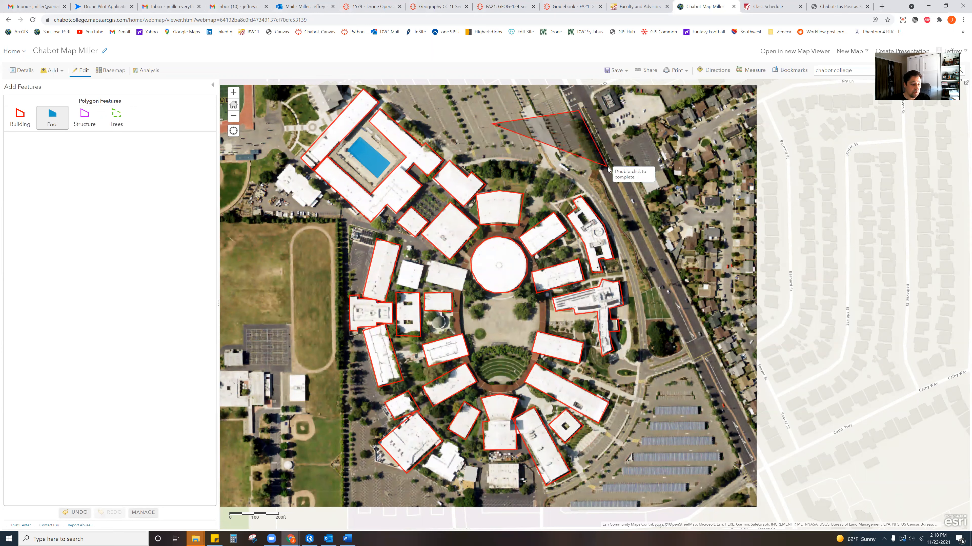
double_click(569, 176)
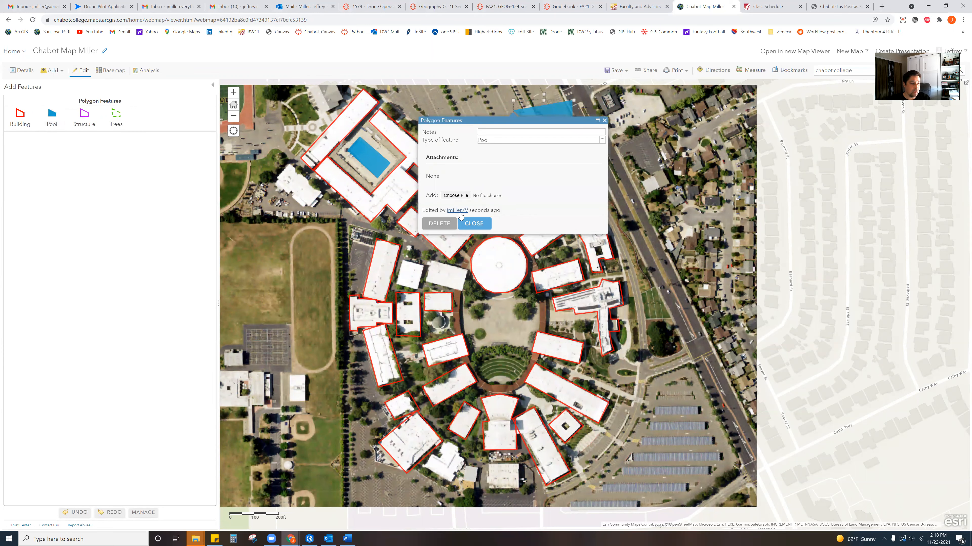
left_click(439, 223)
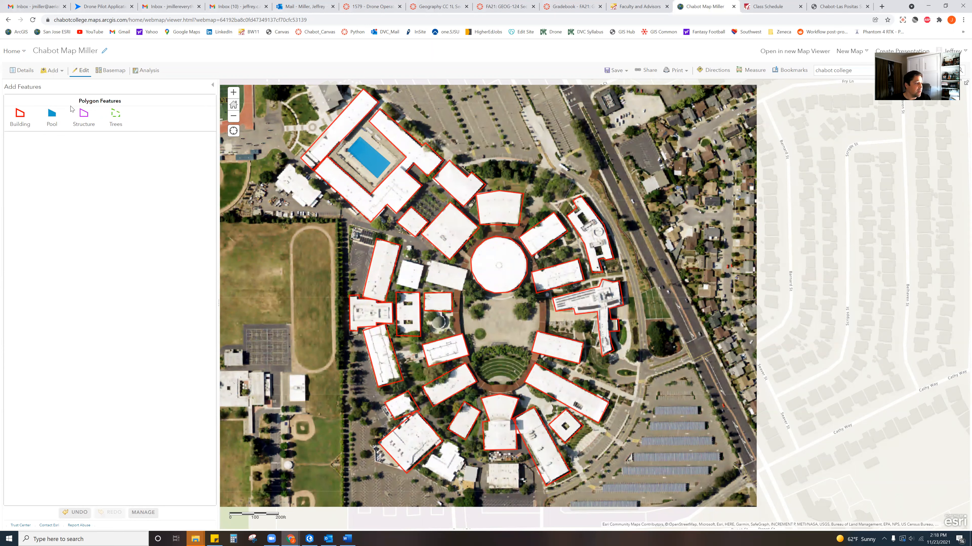
- Outline the tree strip from the road east to the northeast building as a Trees polygon
left_click(121, 119)
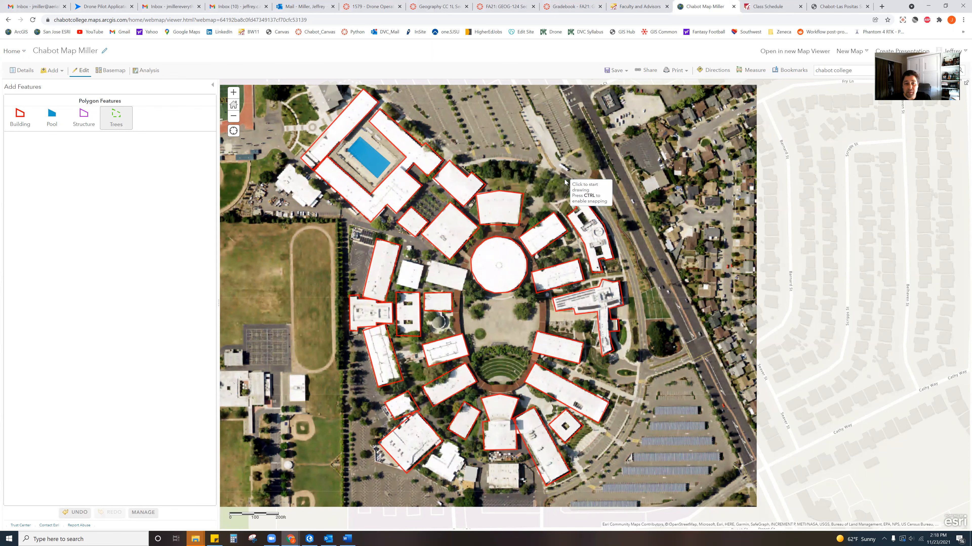
left_click(470, 165)
left_click(491, 160)
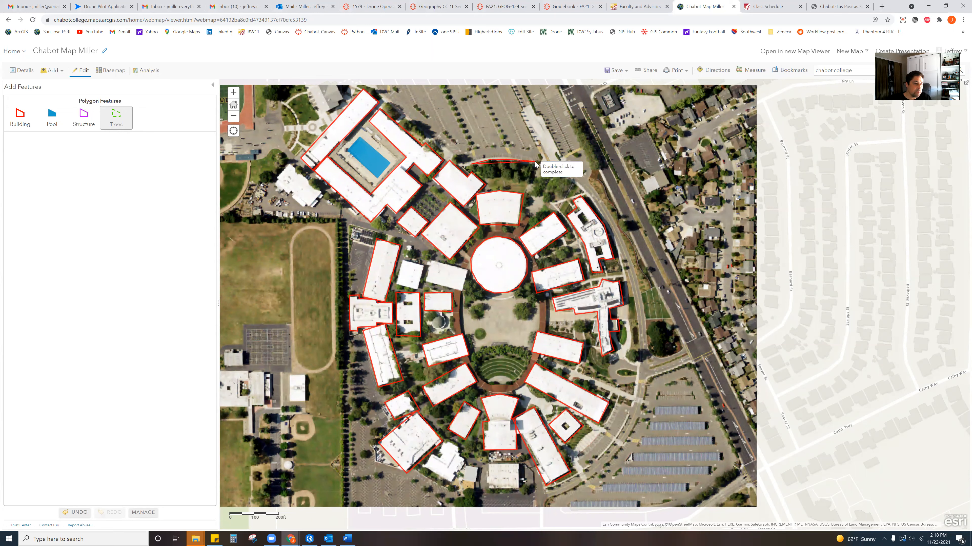
left_click(536, 162)
left_click(536, 176)
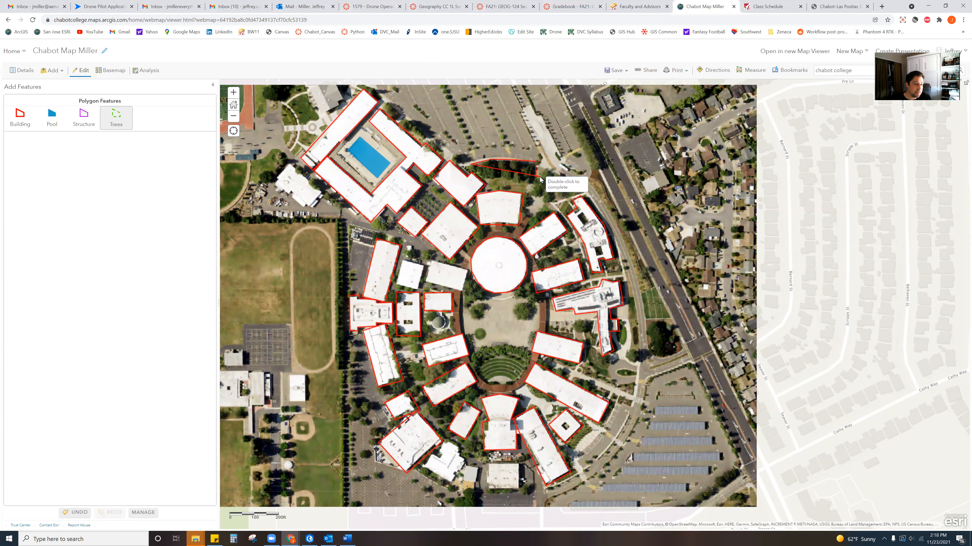
left_click(546, 169)
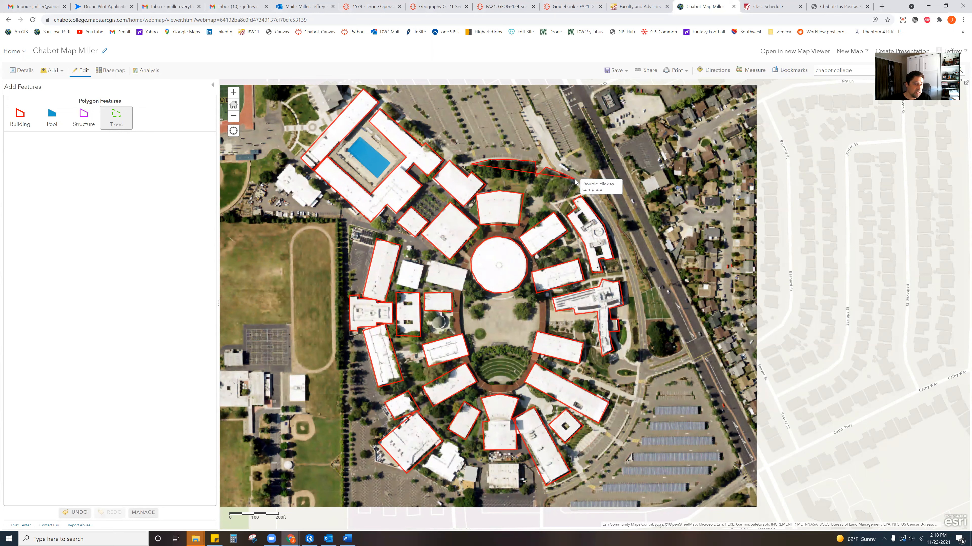
left_click(578, 187)
left_click(570, 194)
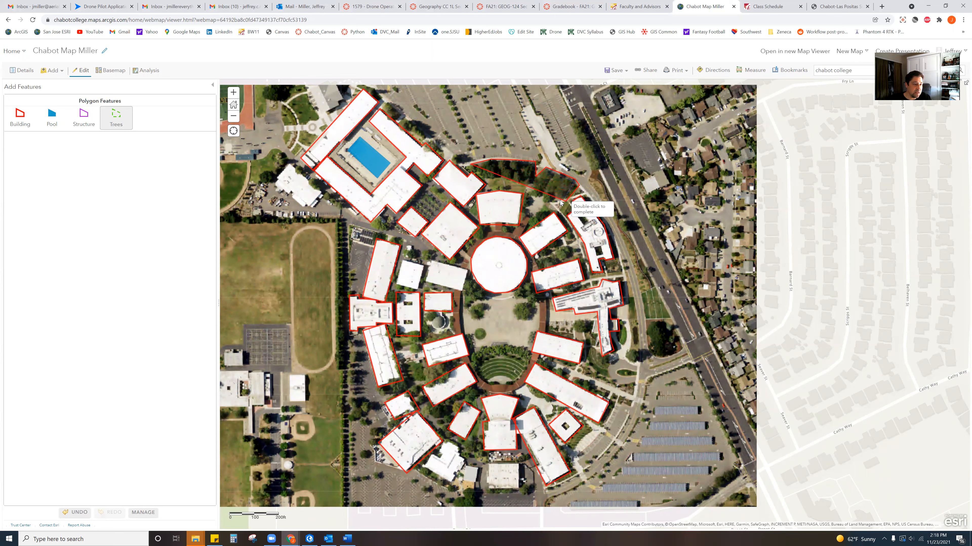
left_click(551, 205)
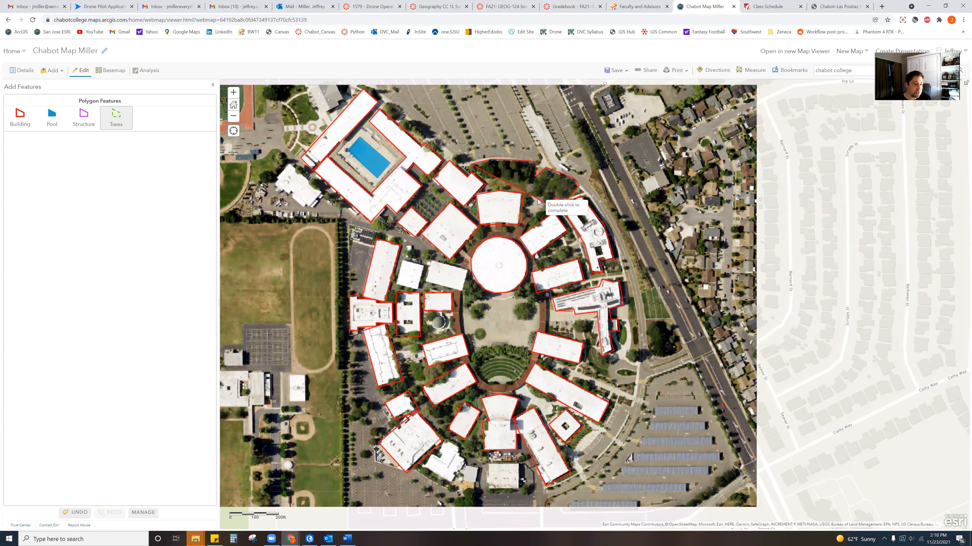
left_click(527, 194)
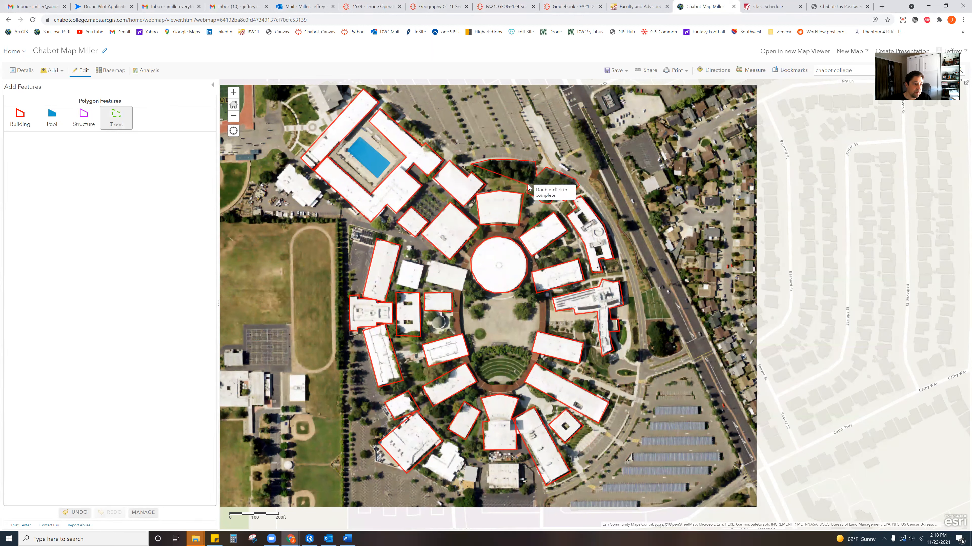
double_click(470, 171)
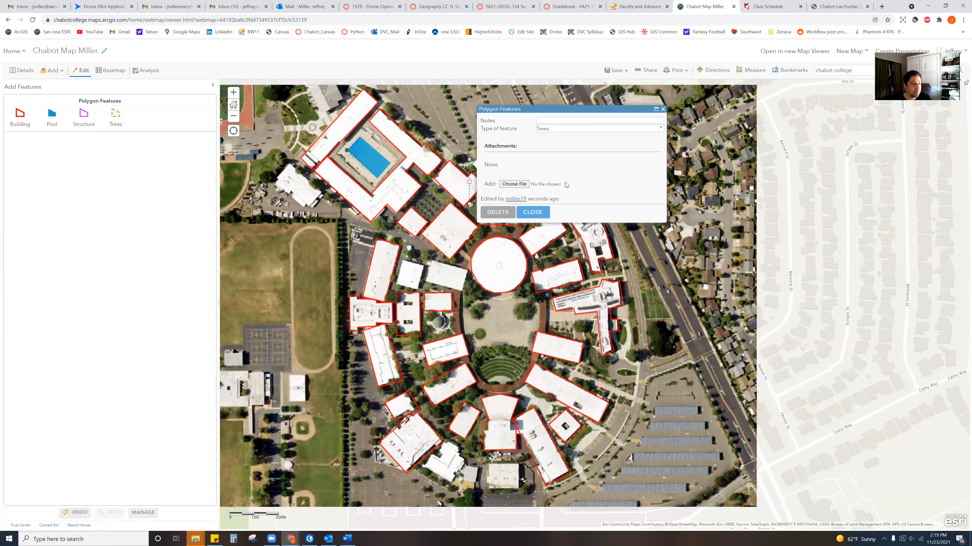
- Close the northern Trees polygon's attribute form without a note and deselect it
left_click(553, 121)
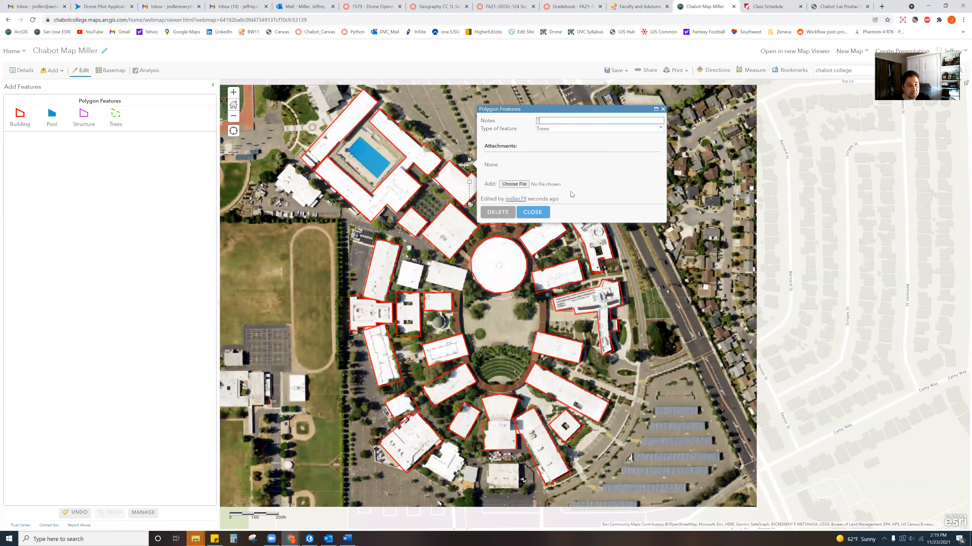
left_click(532, 212)
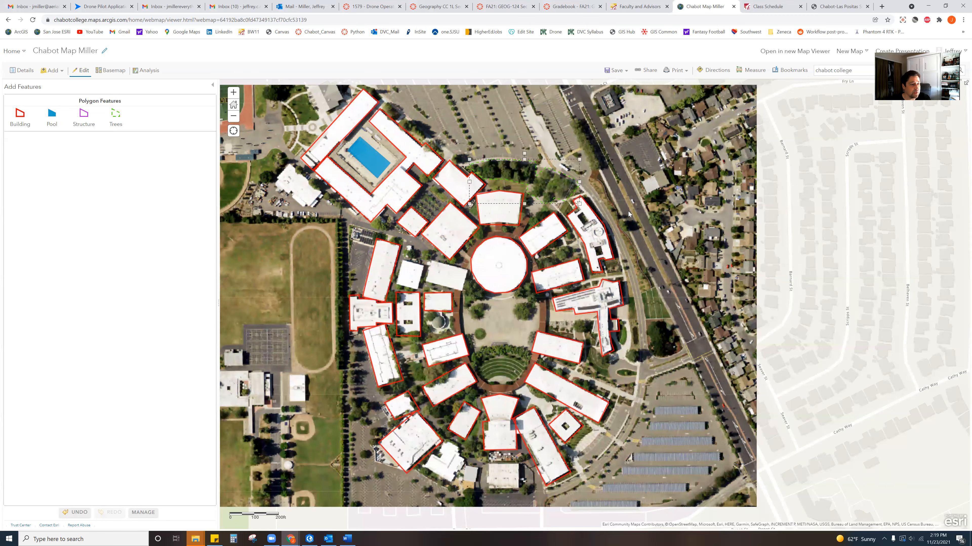
left_click(605, 147)
scroll(538, 171, "up", 1)
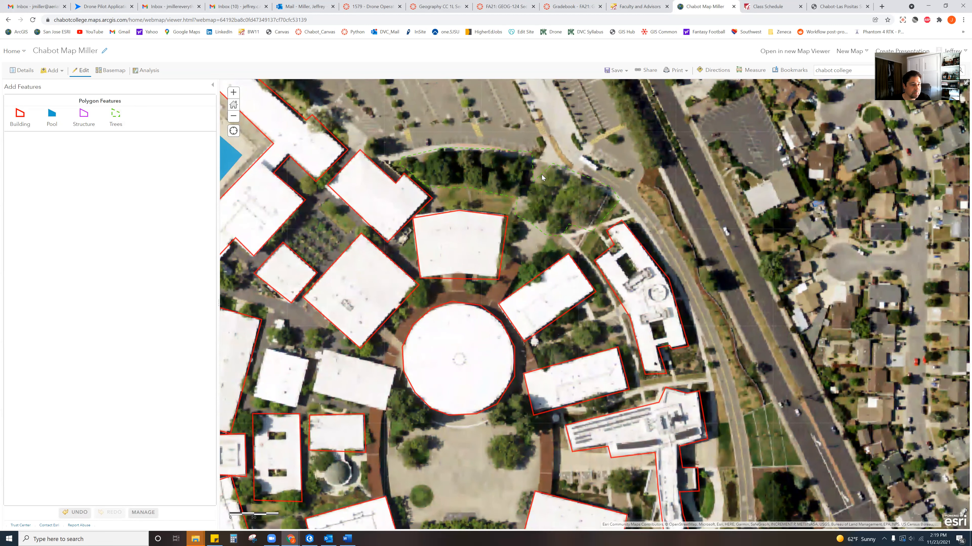
scroll(541, 175, "down", 2)
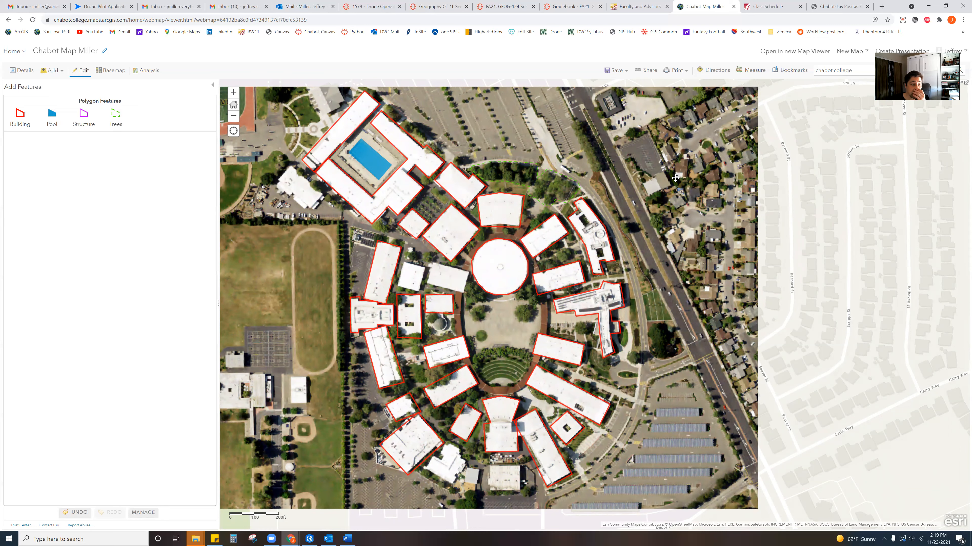
left_click_drag(633, 173, 676, 179)
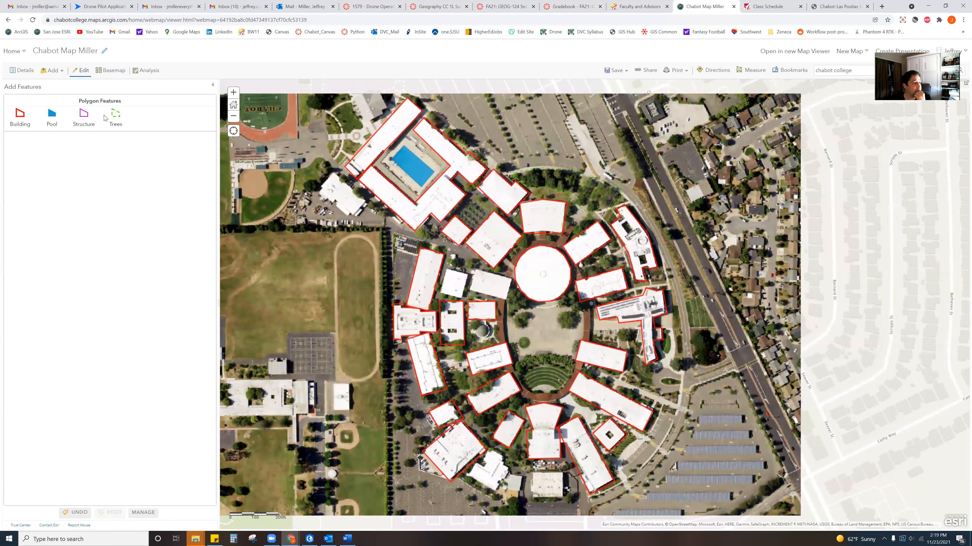
left_click(117, 117)
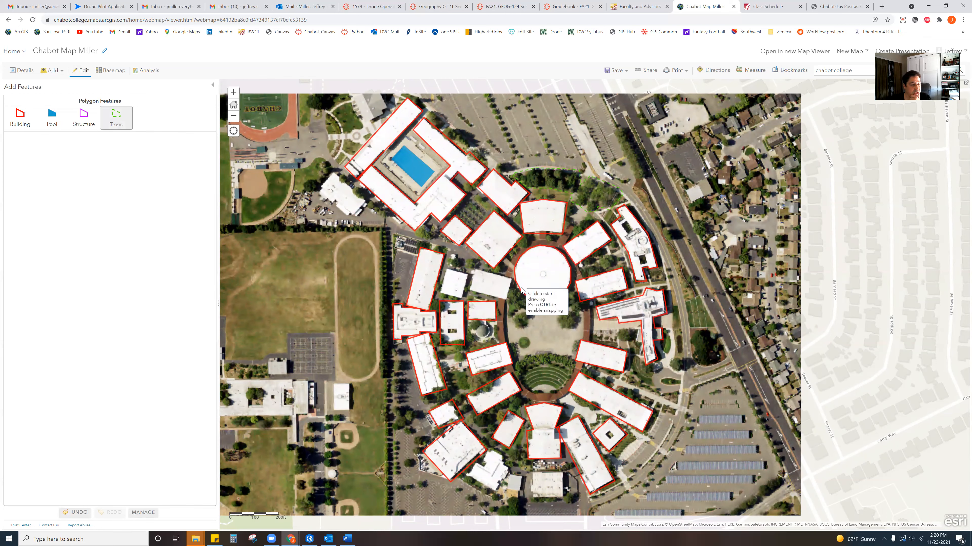
- Outline the trees west of the plaza, beside the round building, as a Trees polygon
left_click(513, 287)
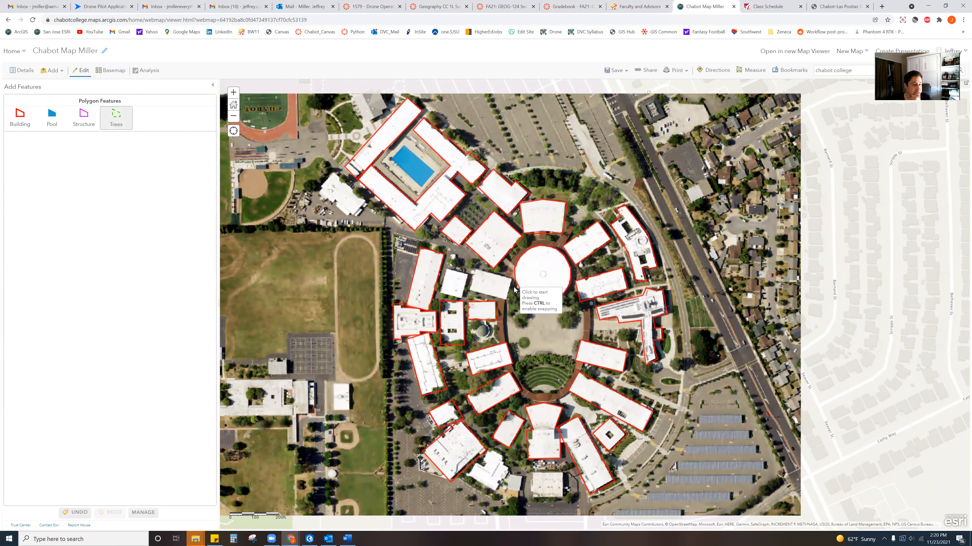
left_click(531, 302)
left_click(534, 317)
left_click(530, 326)
left_click(523, 330)
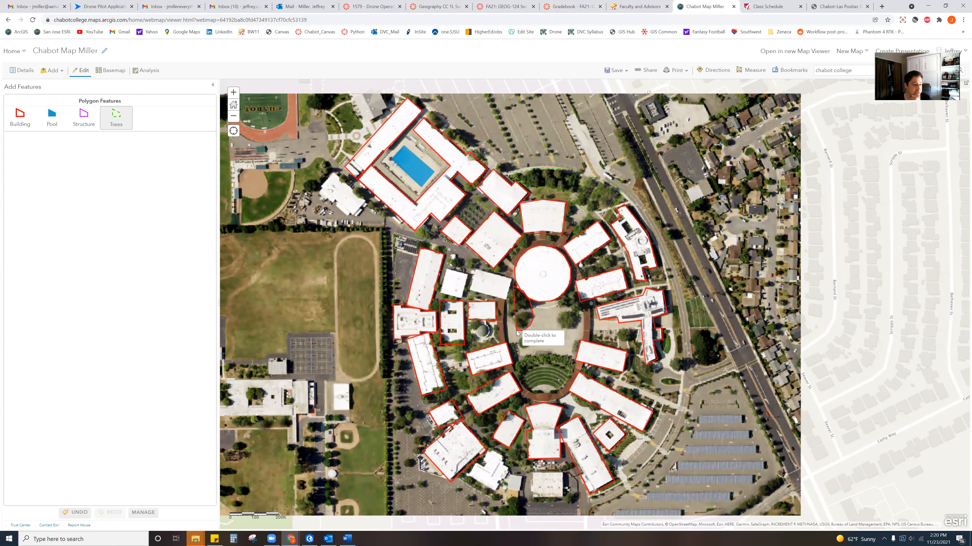
left_click(505, 310)
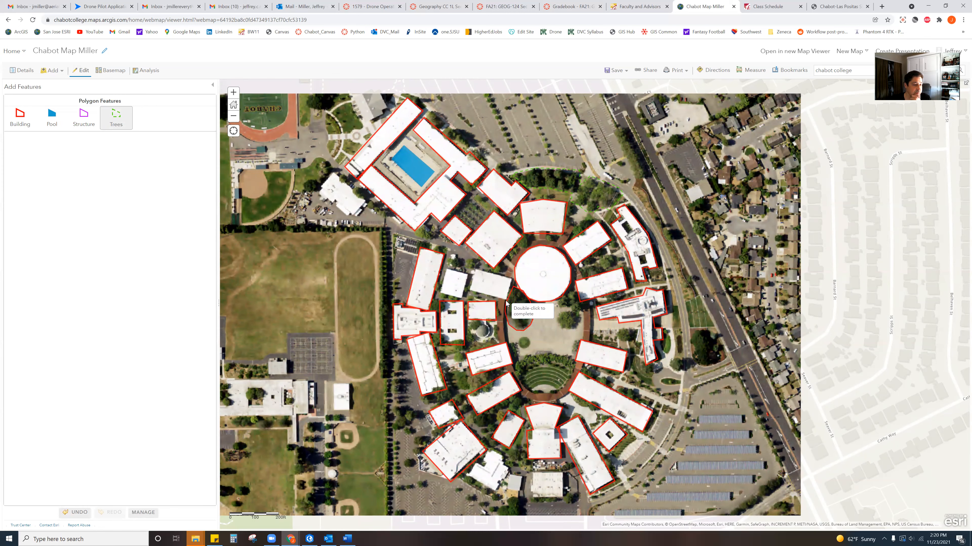
double_click(507, 288)
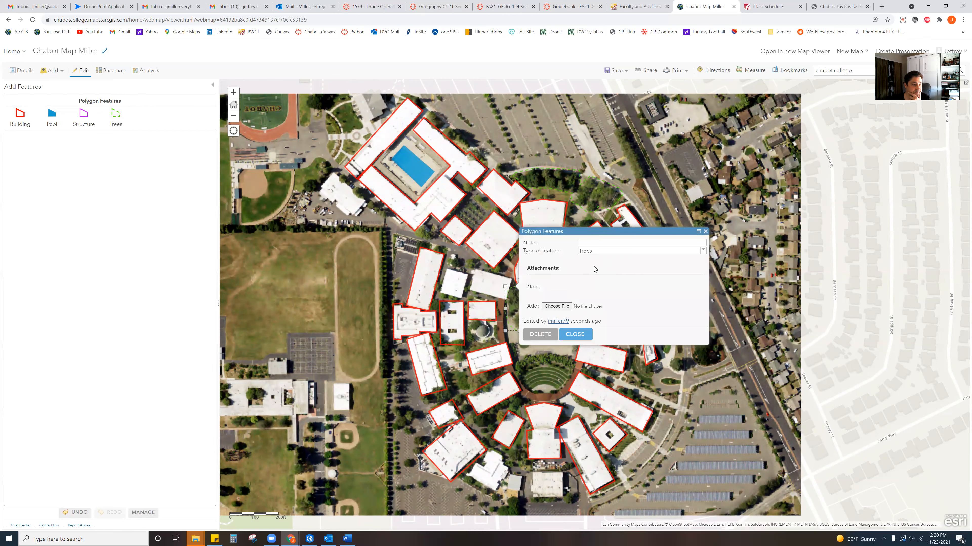
- Enter 'T' as the tree polygon's note, close its details, and choose the Structure template
left_click(590, 244)
type("T")
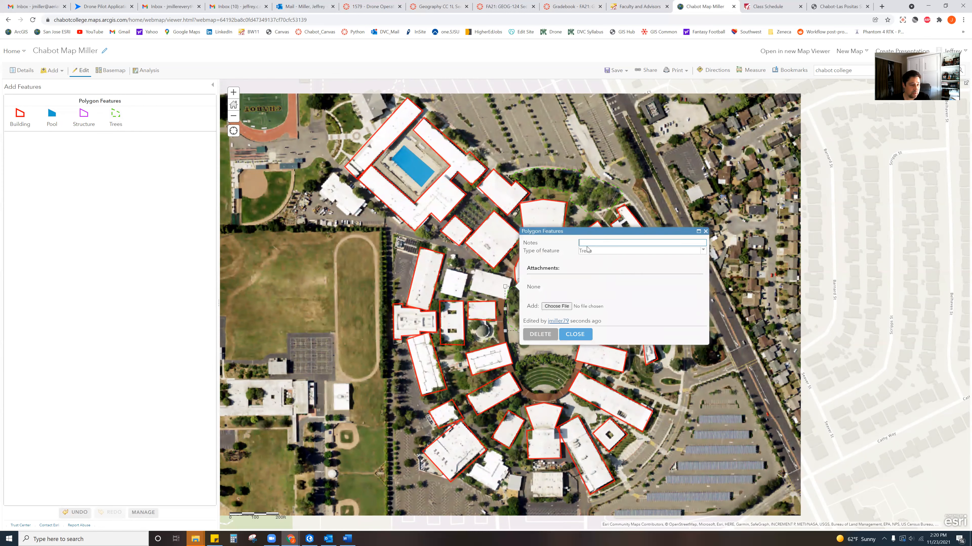
left_click(582, 335)
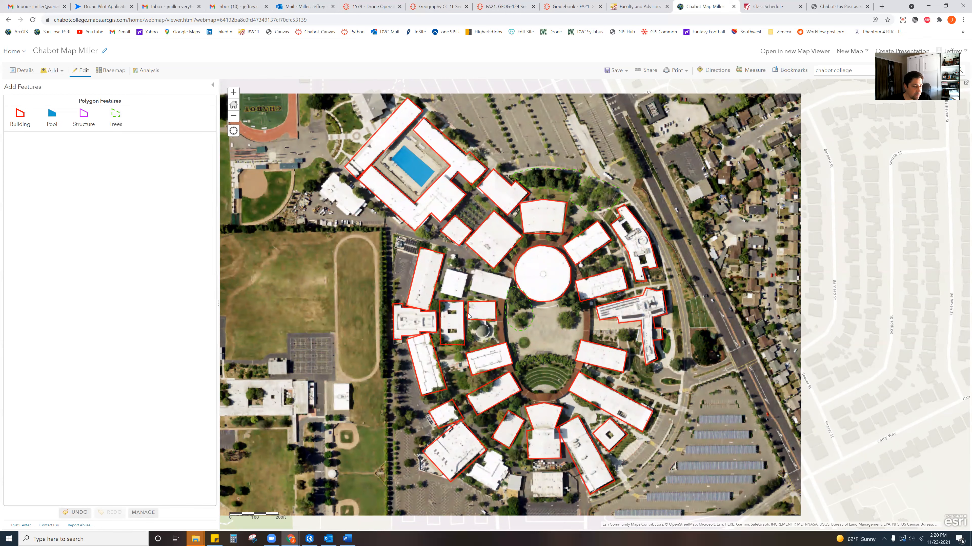
left_click(84, 114)
- Select the Structure template under Polygon Features in Add Features
left_click(84, 115)
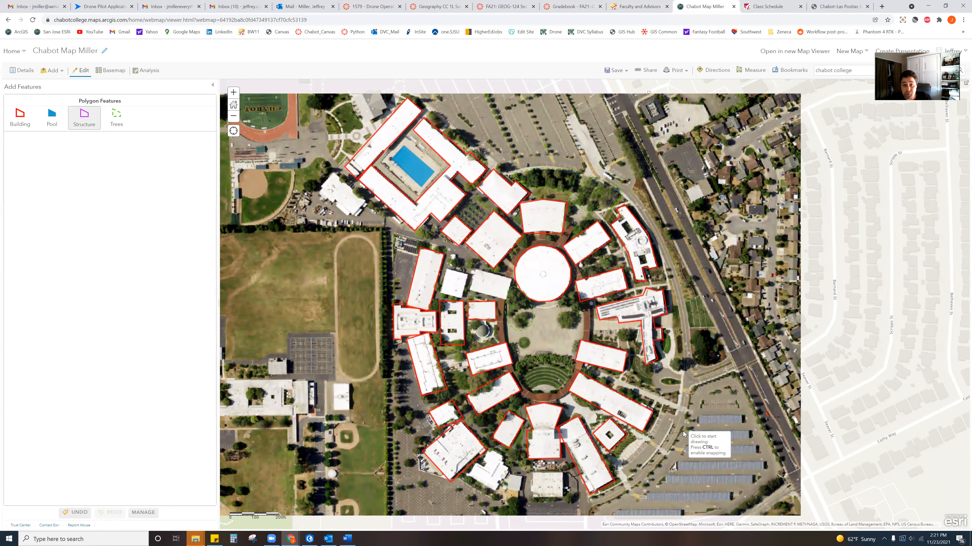
- Outline the southeast parking-lot solar canopy as a Structure polygon with the note 'Sola'
left_click(697, 422)
left_click(696, 415)
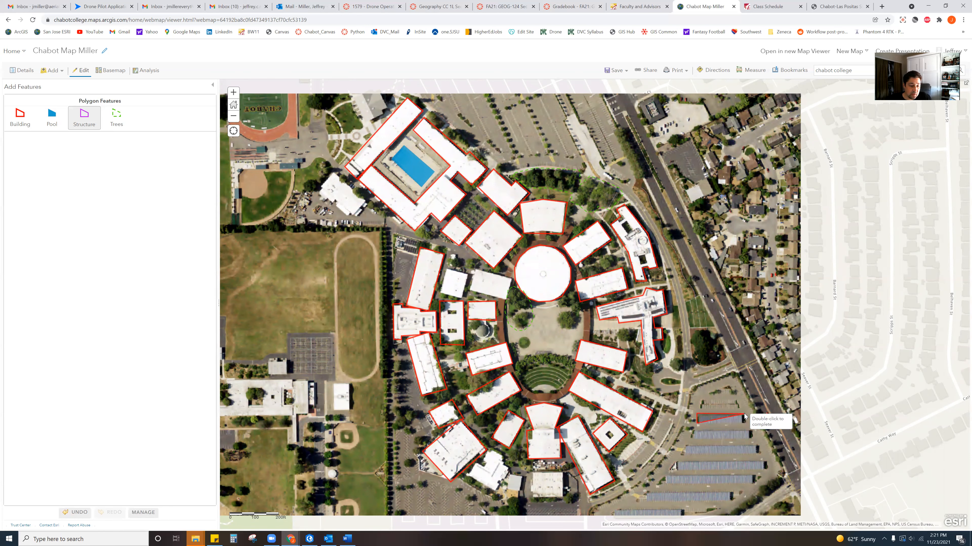
left_click(743, 415)
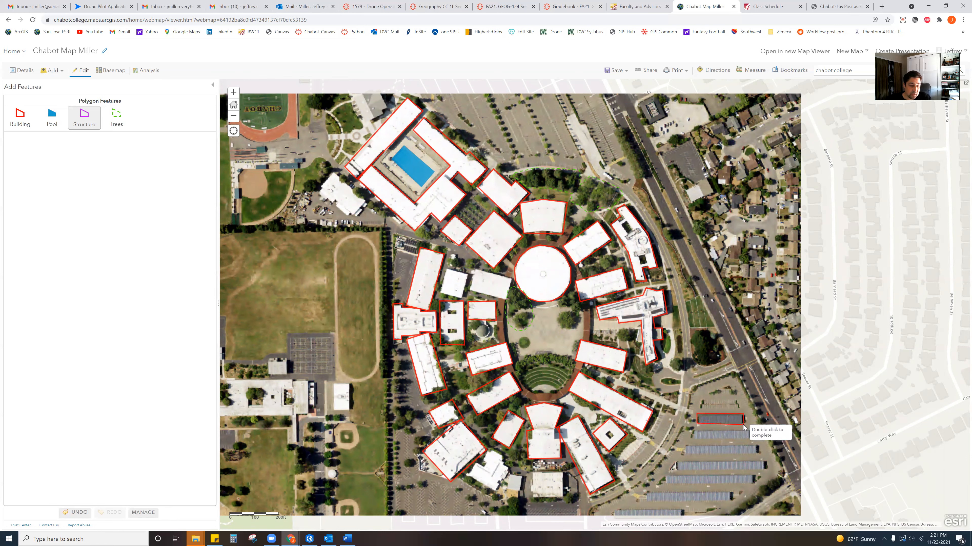
double_click(744, 425)
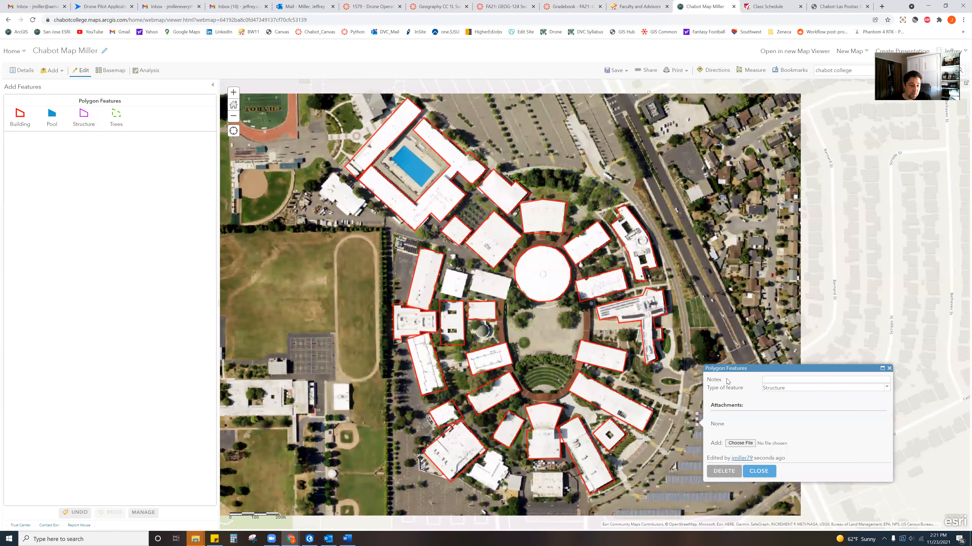
type("Solar1")
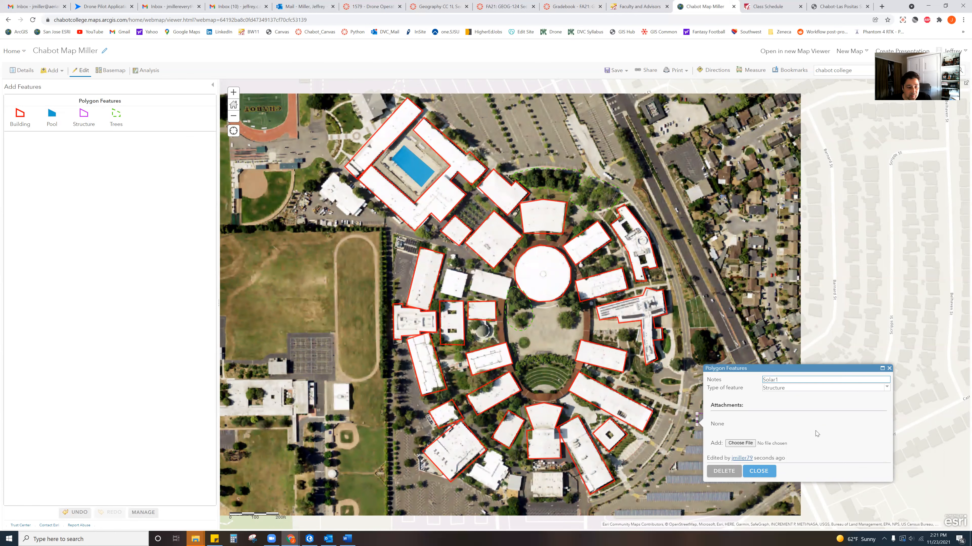
left_click(759, 472)
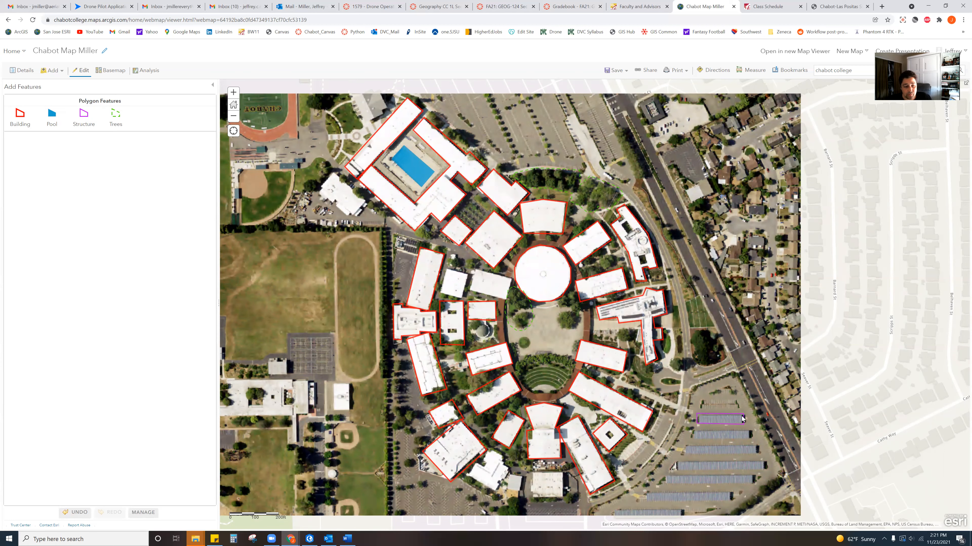
left_click_drag(768, 422, 774, 401)
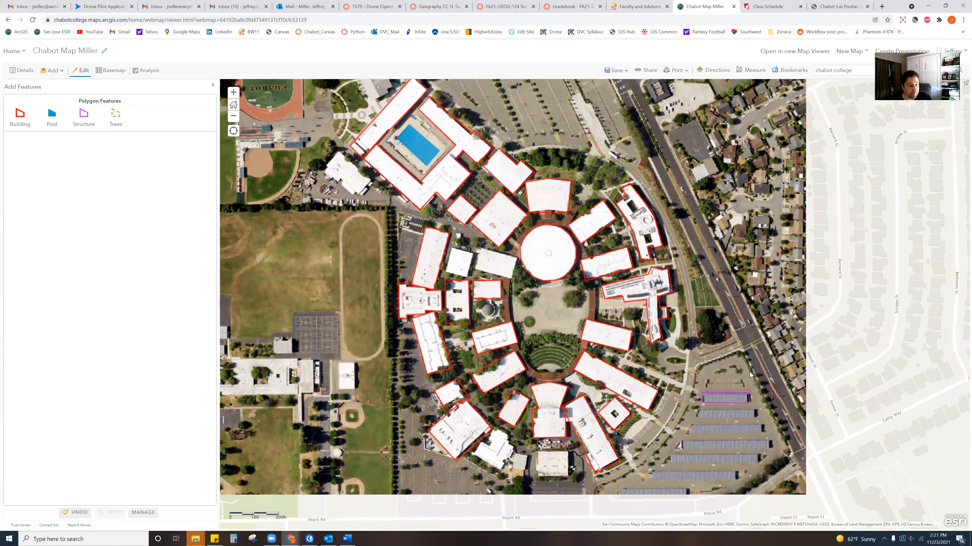
- Show the layer list, toggle Polygon Features off and on, and hide the Chabot1 imagery
left_click_drag(722, 352, 710, 354)
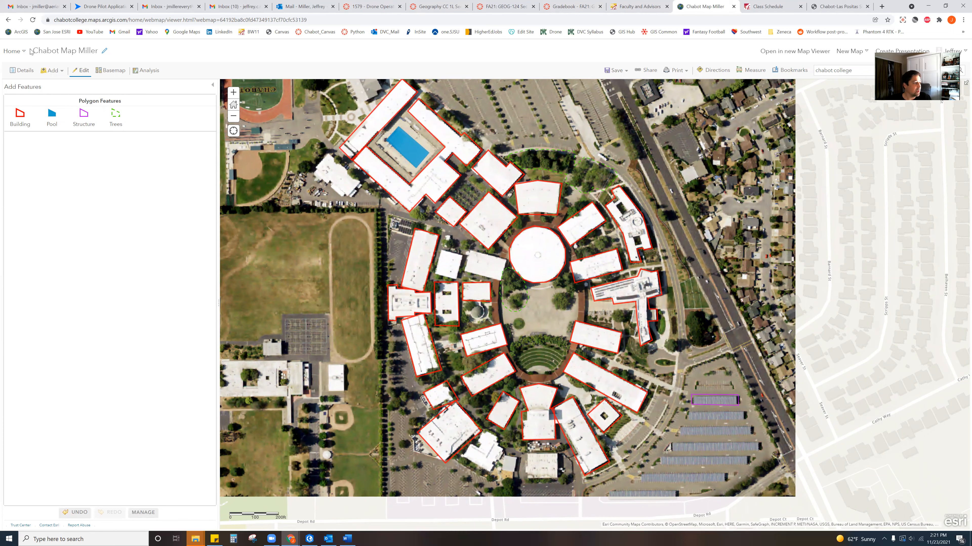
left_click(27, 73)
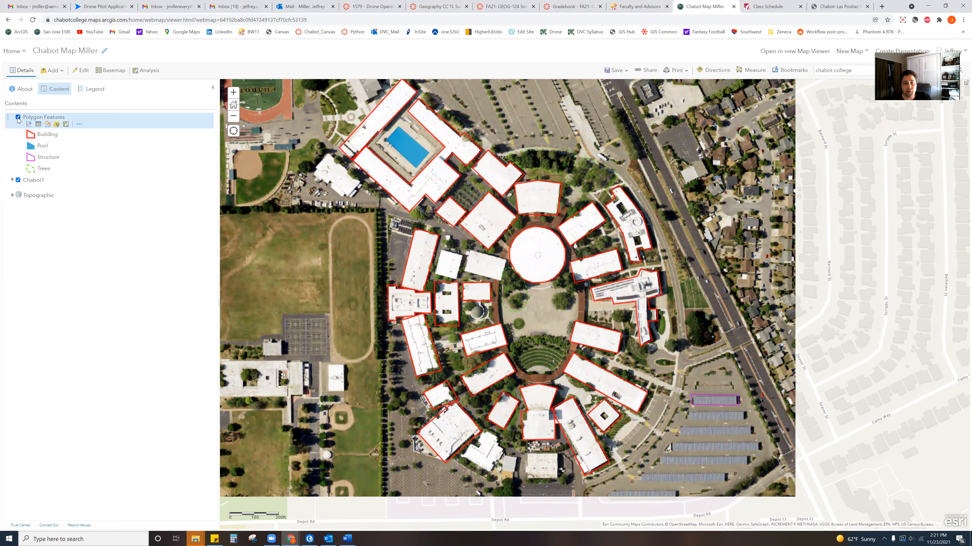
left_click(18, 118)
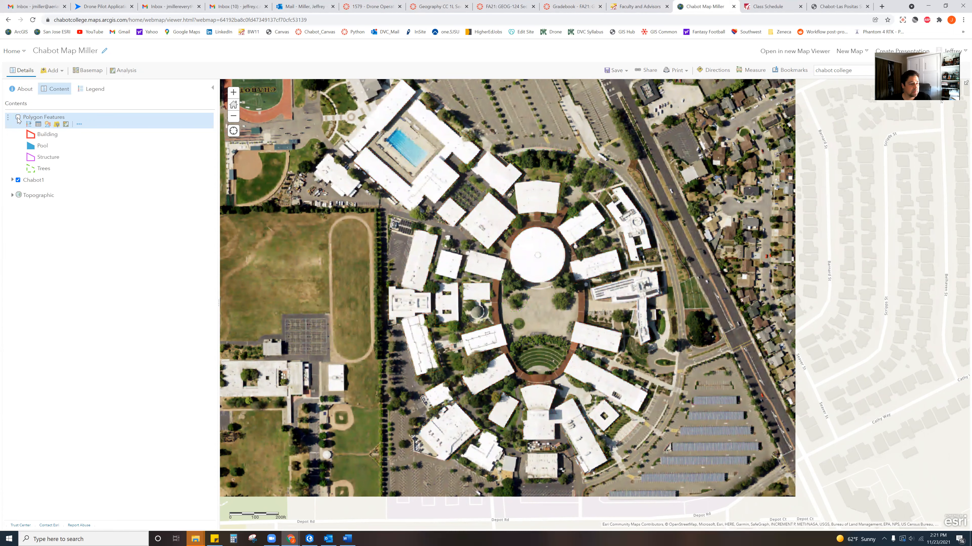
left_click(18, 117)
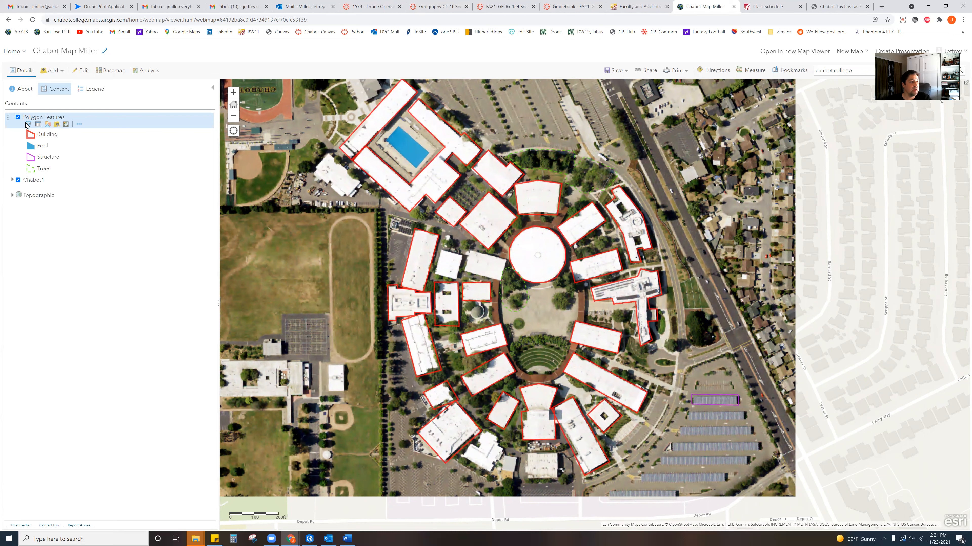
left_click(18, 180)
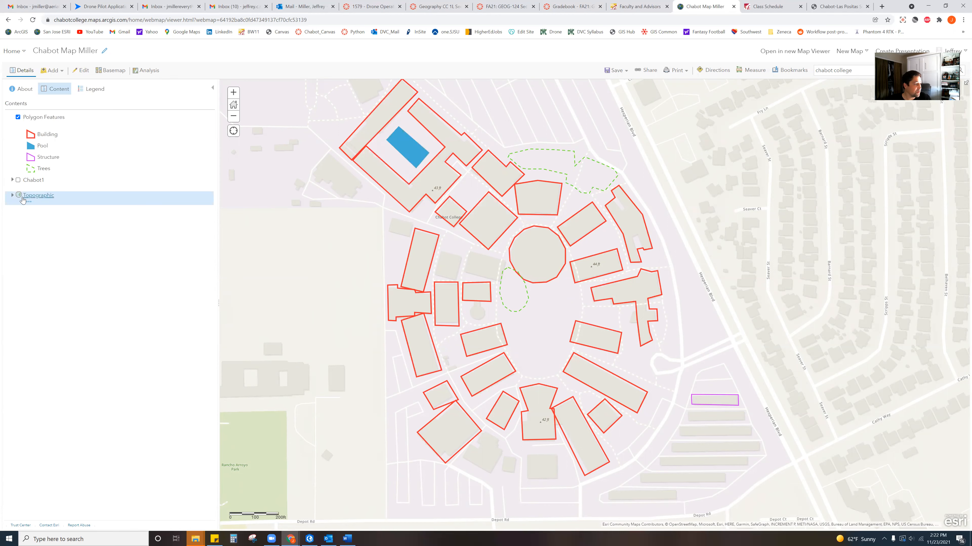
- Expand and collapse Topographic, zoom out, and switch Chabot1 imagery back on, then off
left_click(13, 195)
left_click(12, 195)
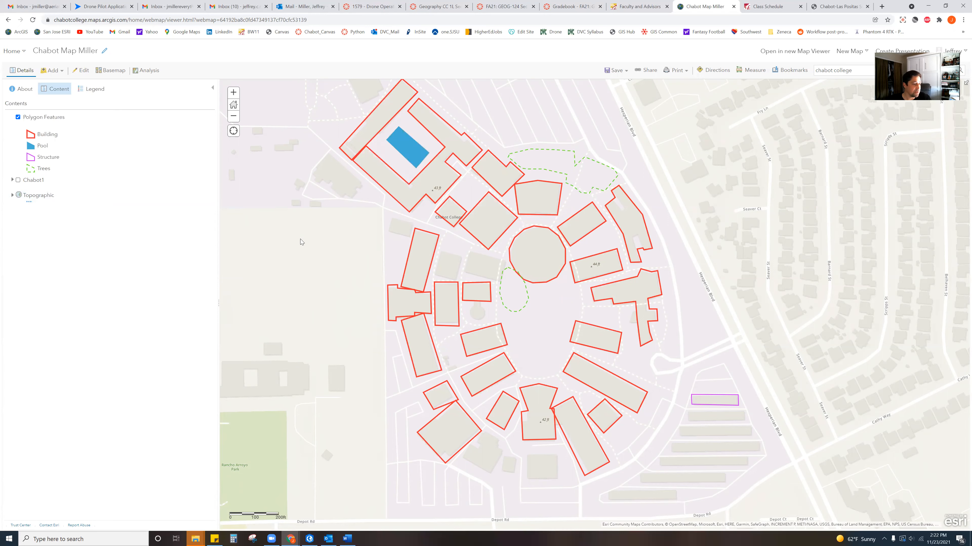
scroll(570, 288, "down", 1)
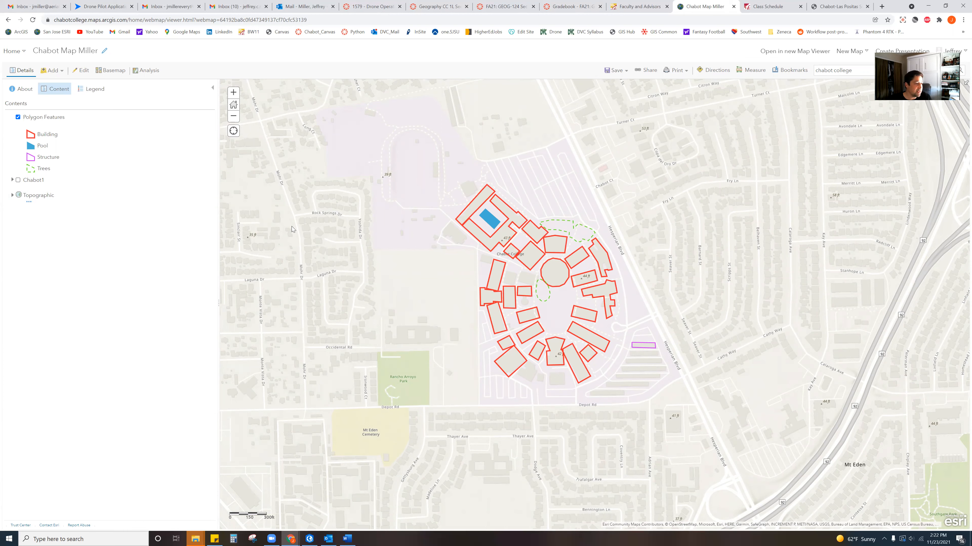
left_click(18, 181)
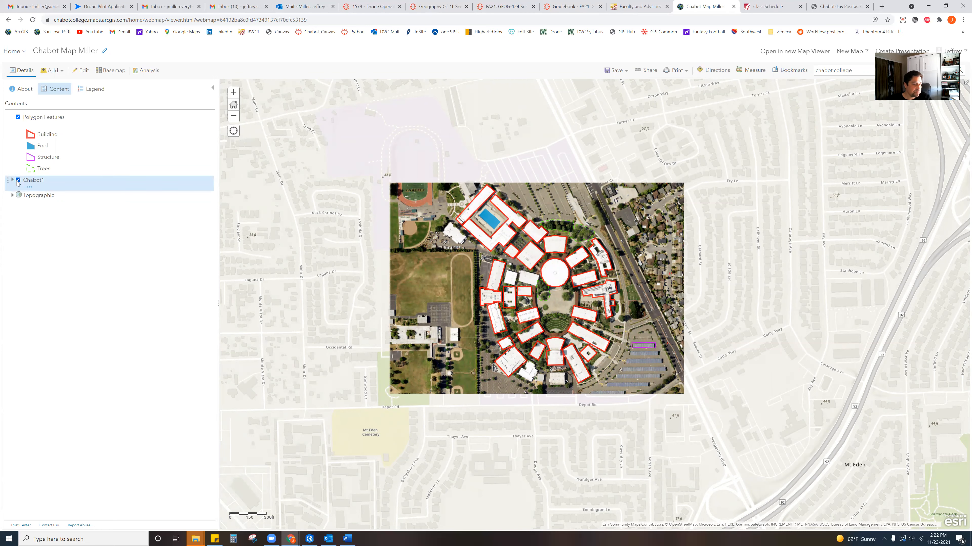
left_click(18, 181)
- Turn Chabot1 back on and inspect the outlines until the whole campus and track fields fill the view
left_click(18, 180)
scroll(562, 305, "up", 1)
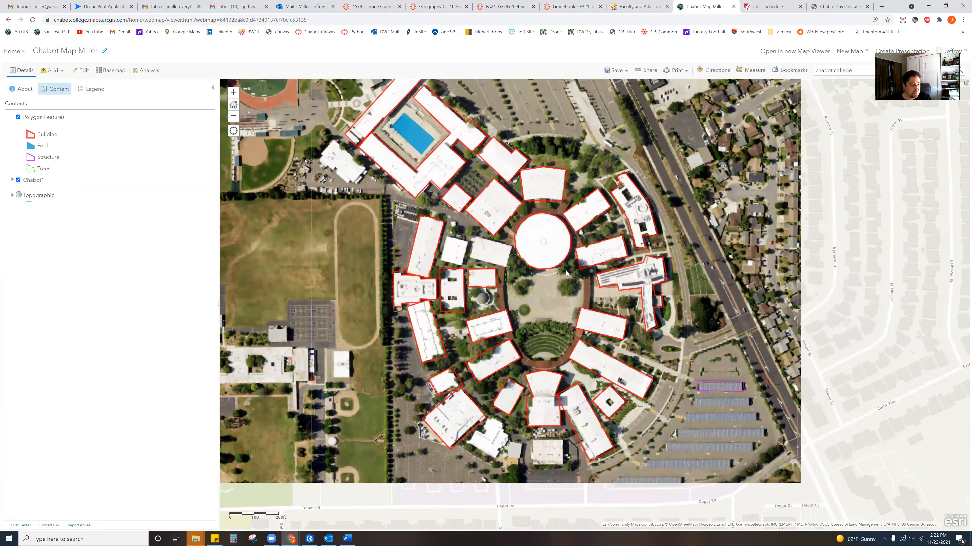
scroll(562, 300, "down", 1)
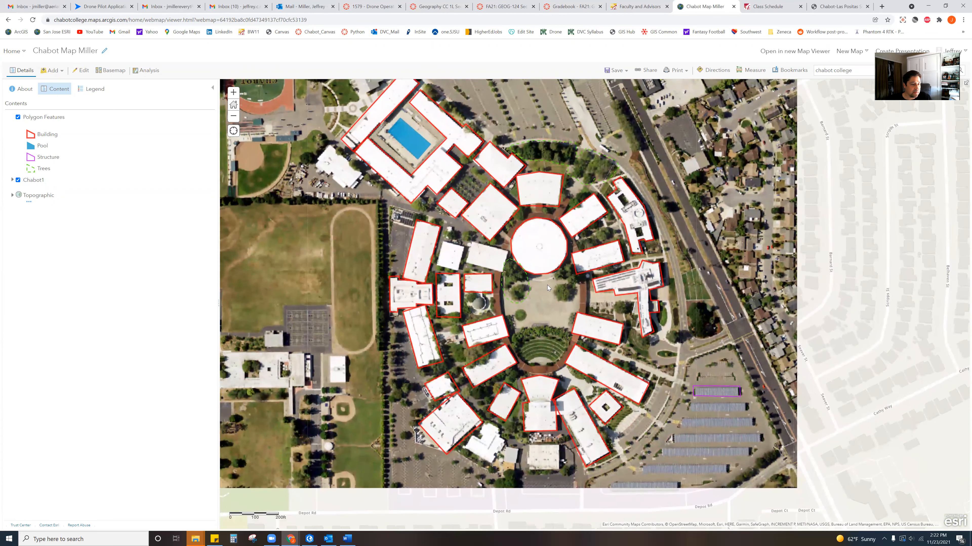
scroll(547, 284, "down", 1)
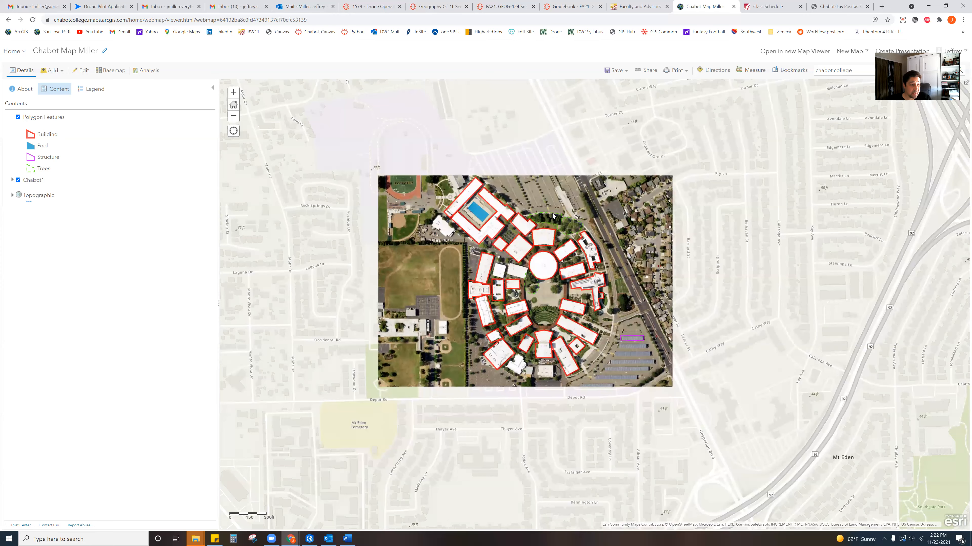
scroll(550, 236, "up", 1)
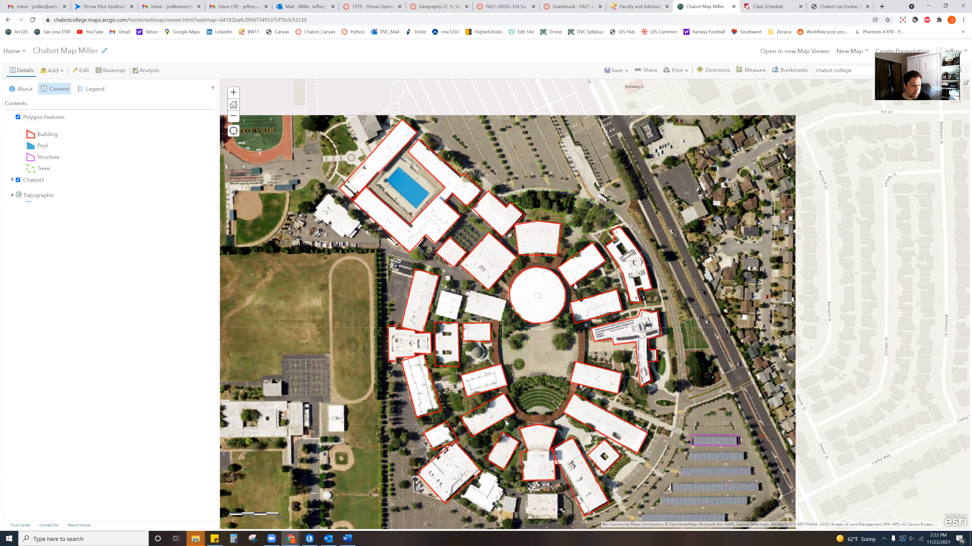
left_click_drag(563, 355, 553, 280)
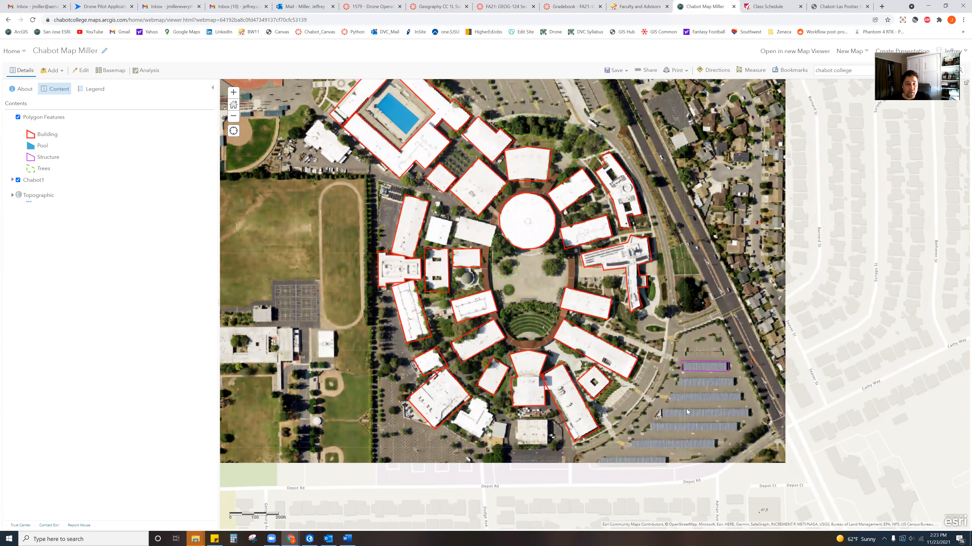
left_click_drag(561, 241, 577, 278)
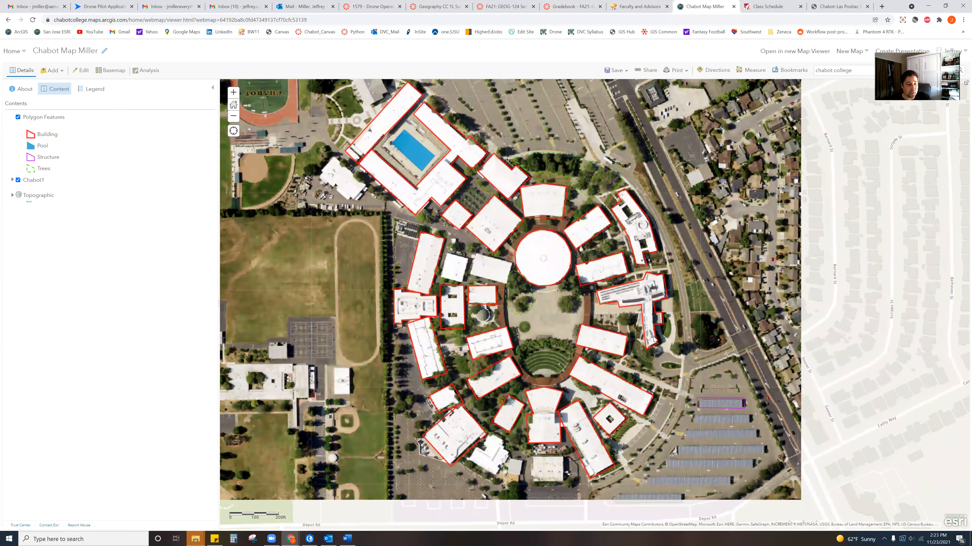
scroll(577, 279, "down", 1)
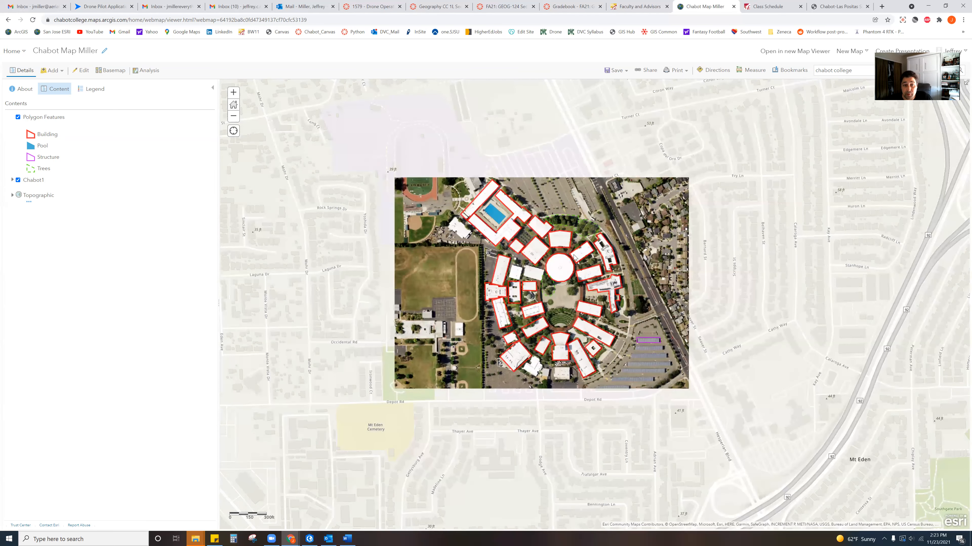
scroll(669, 223, "up", 2)
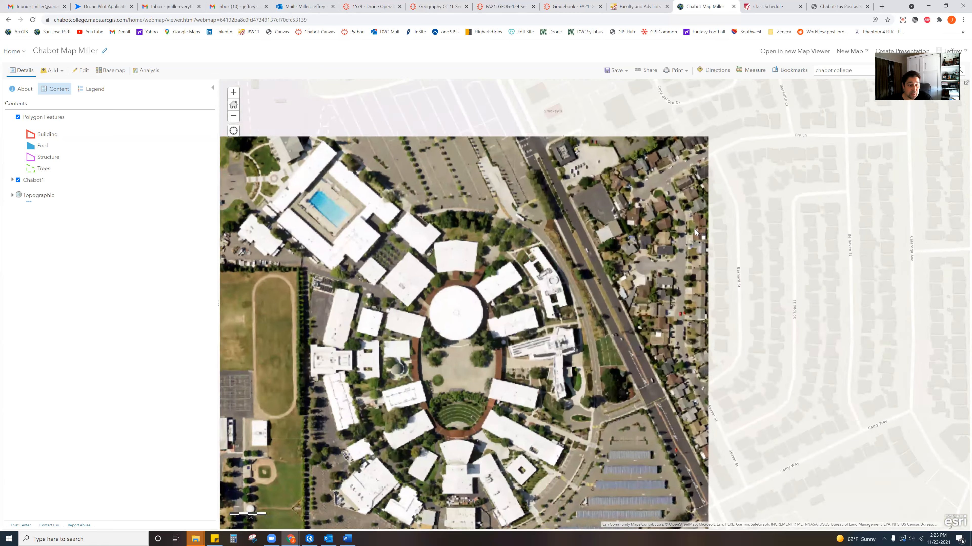
left_click_drag(564, 206, 586, 291)
scroll(586, 291, "down", 2)
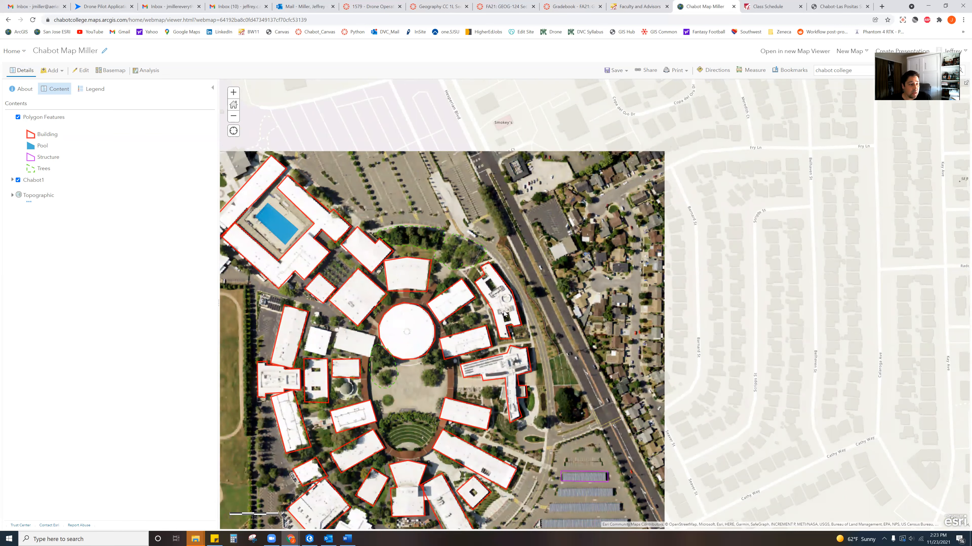
left_click_drag(573, 373, 740, 288)
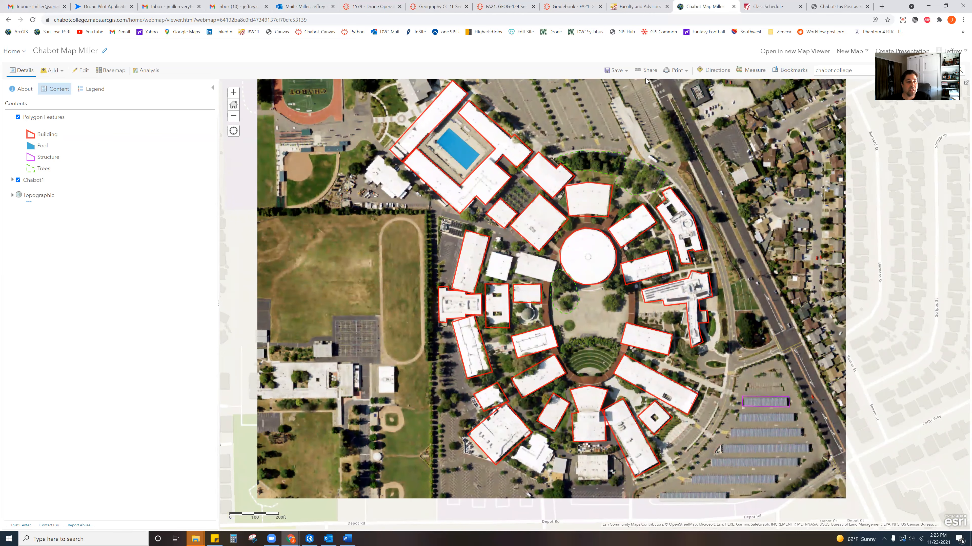
- Save the Chabot College imagery map with its Building, Pool, Trees and Structure polygons to My Content
left_click(609, 74)
left_click(614, 73)
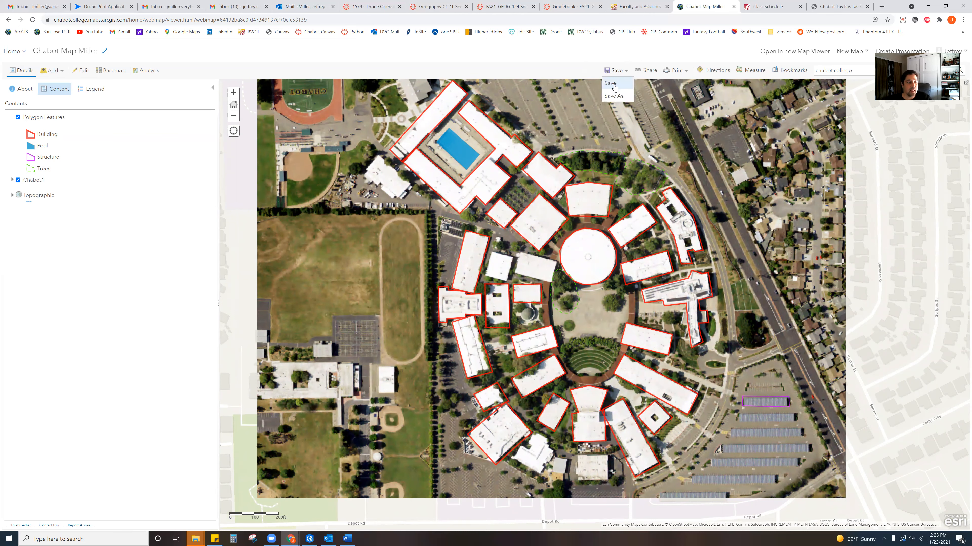
left_click(613, 85)
left_click(614, 85)
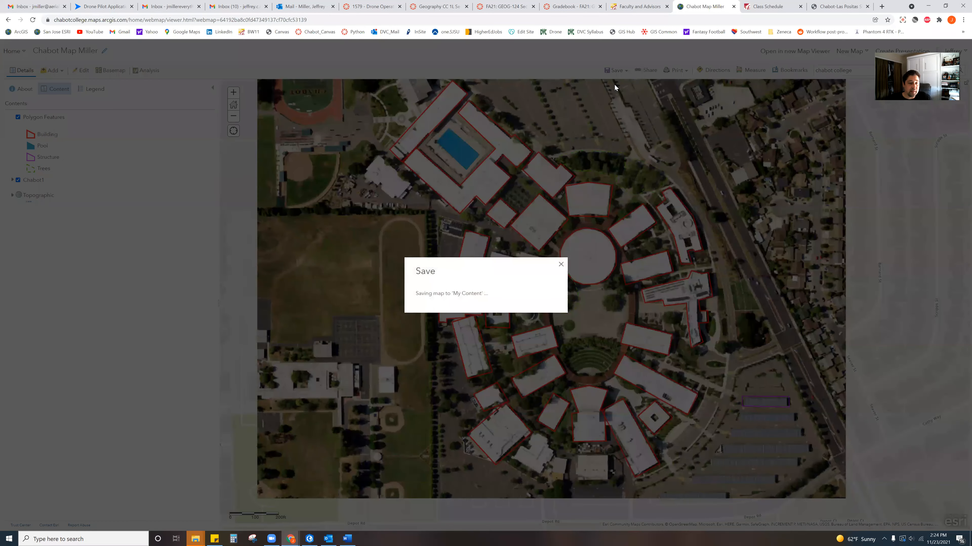